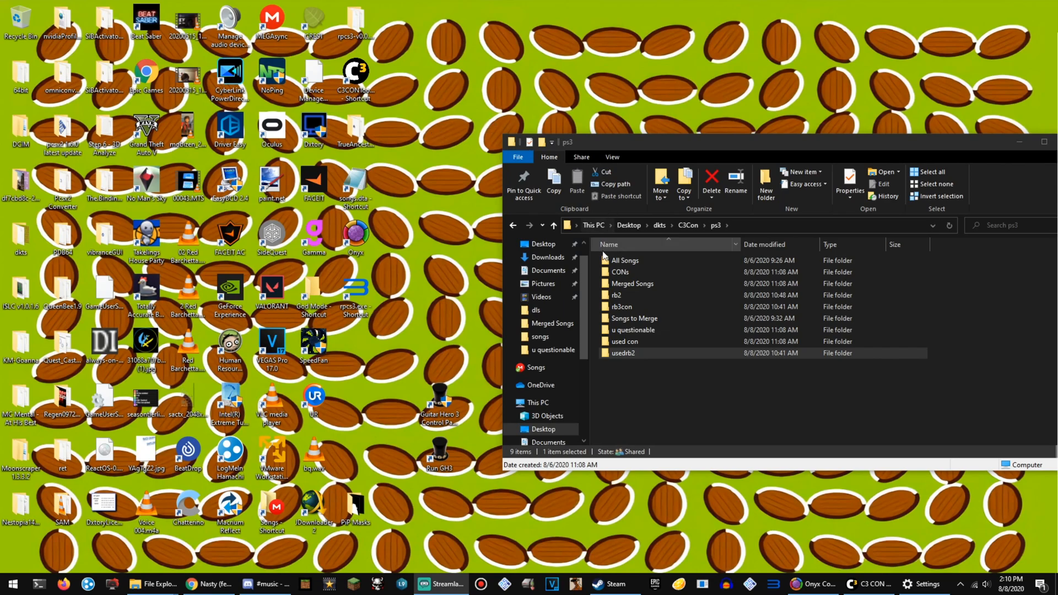
Go up from the ps3 folder to its parent C3Con folder and clear the selection.
{"action": "left_click_drag", "start_coordinate": [673, 388], "coordinate": [712, 238]}
{"action": "left_click", "coordinate": [690, 225]}
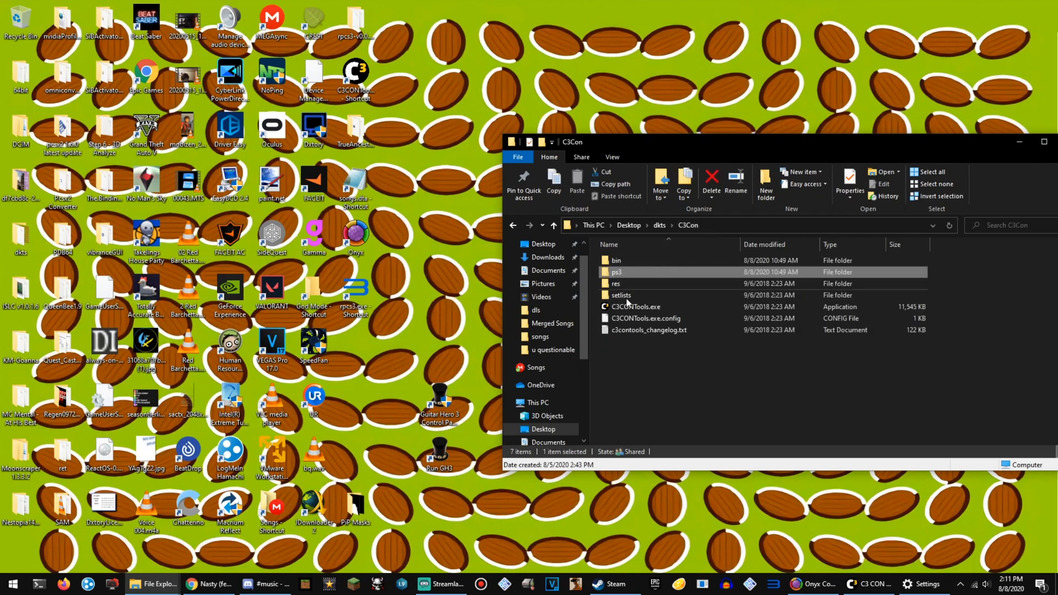
{"action": "left_click_drag", "start_coordinate": [643, 388], "coordinate": [665, 381]}
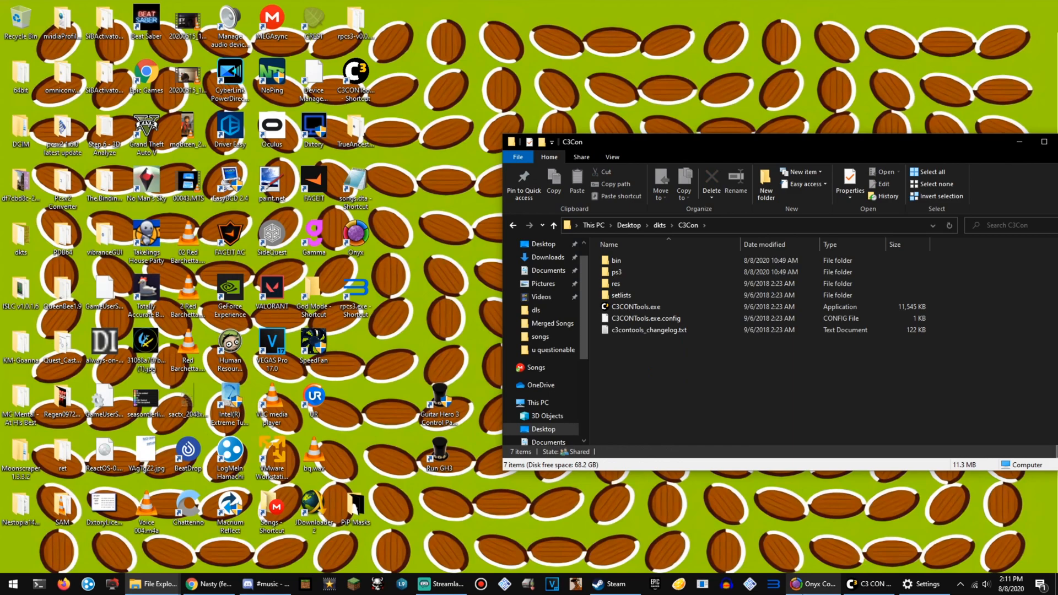
Switch to Onyx and open its batch process window.
{"action": "left_click", "coordinate": [813, 584]}
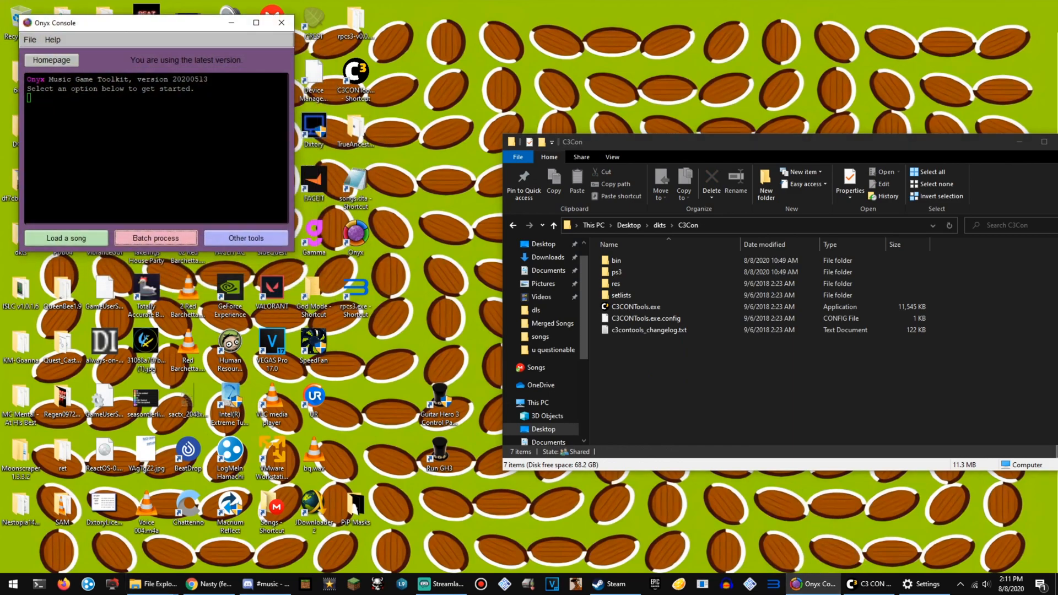
{"action": "left_click", "coordinate": [163, 241]}
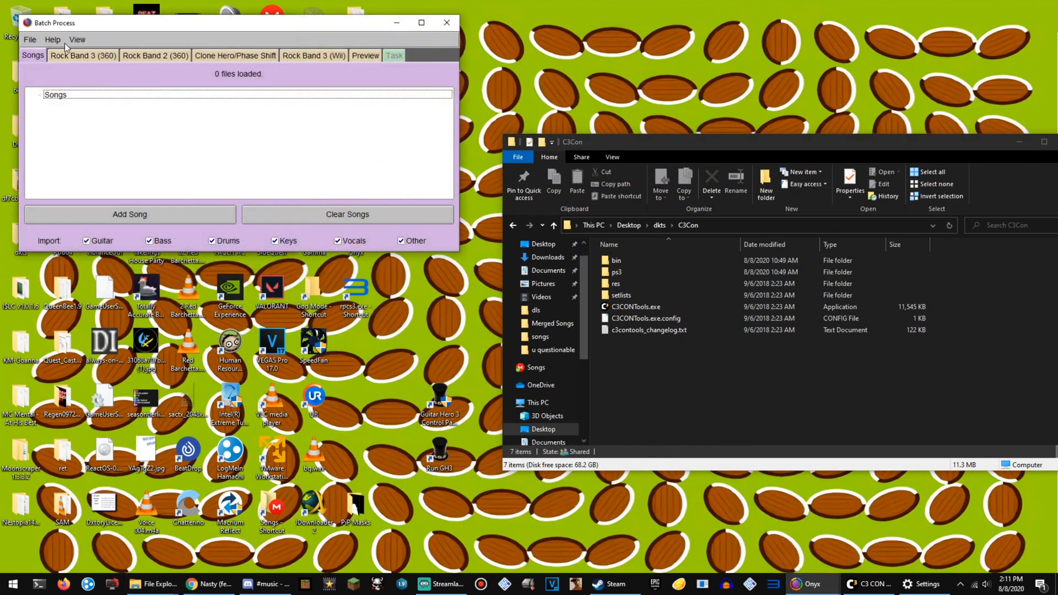
Examine the installed song folders in the BLUS30463 HMX0756 songs directory in File Explorer.
{"action": "left_click", "coordinate": [153, 584]}
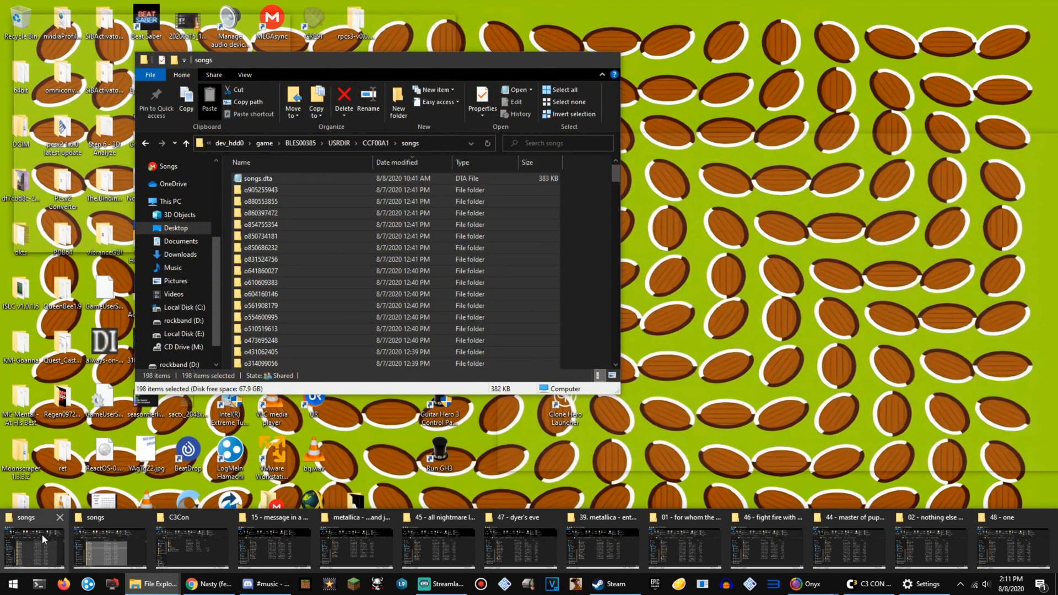
{"action": "mouse_move", "coordinate": [143, 547]}
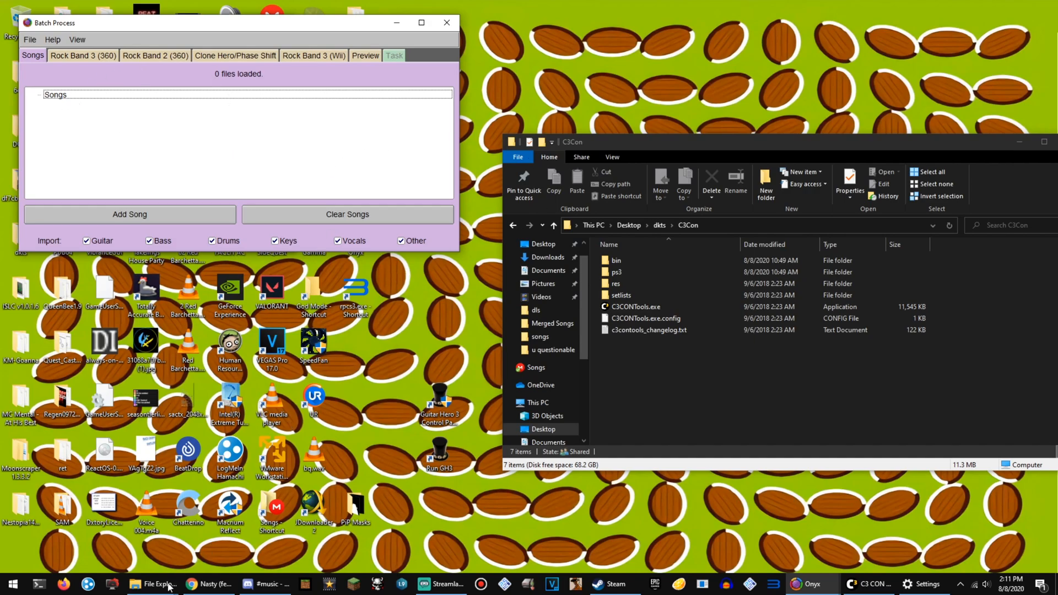
{"action": "mouse_move", "coordinate": [145, 585]}
{"action": "left_click", "coordinate": [84, 543]}
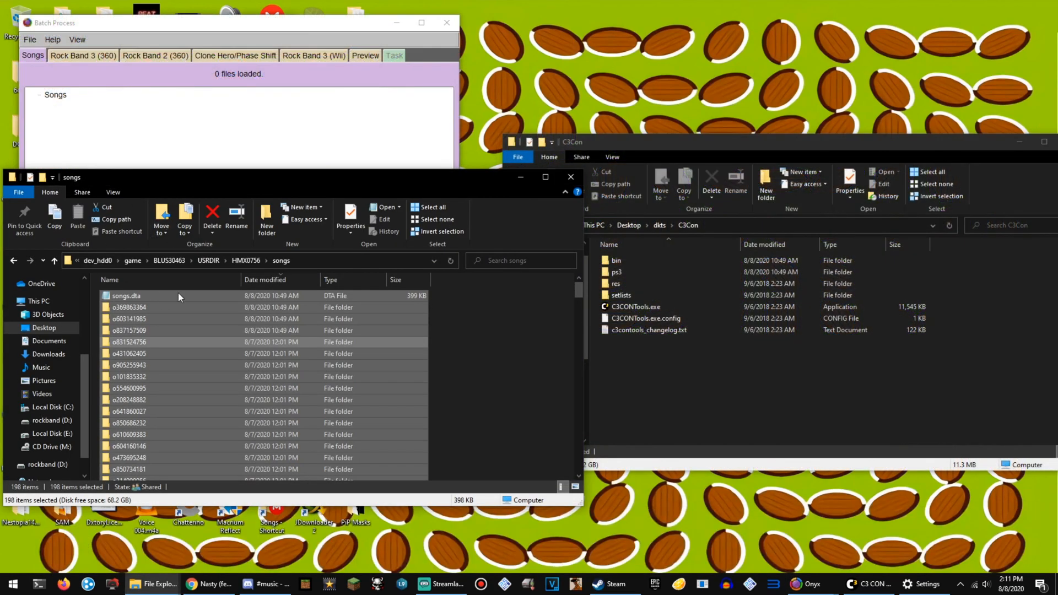
{"action": "scroll", "coordinate": [222, 326], "scroll_direction": "down", "scroll_amount": 20}
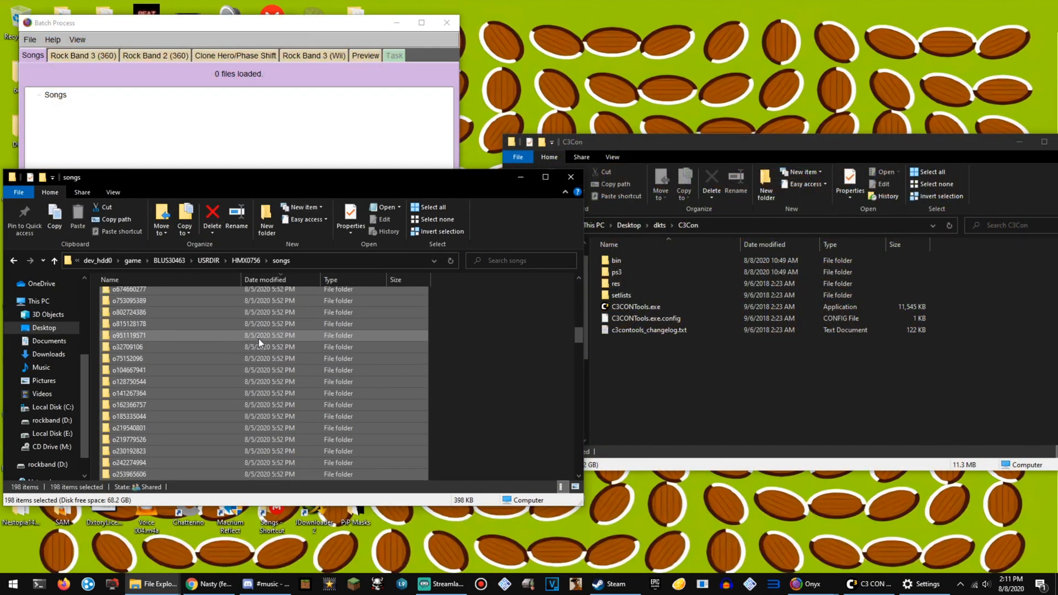
{"action": "left_click_drag", "start_coordinate": [578, 355], "coordinate": [567, 269]}
{"action": "left_click", "coordinate": [510, 348]}
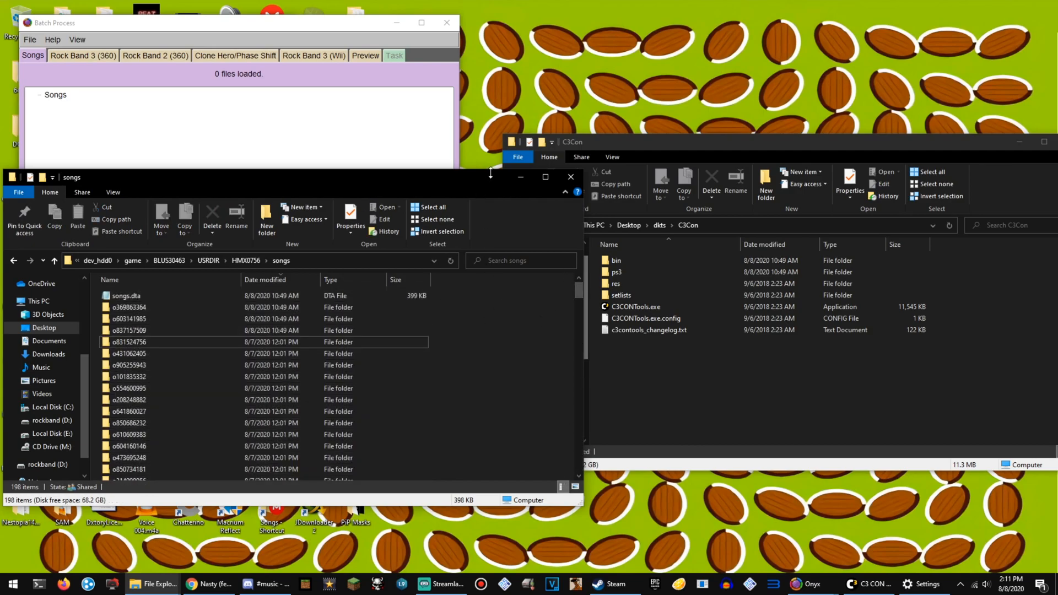
{"action": "left_click", "coordinate": [520, 176]}
{"action": "mouse_move", "coordinate": [150, 584]}
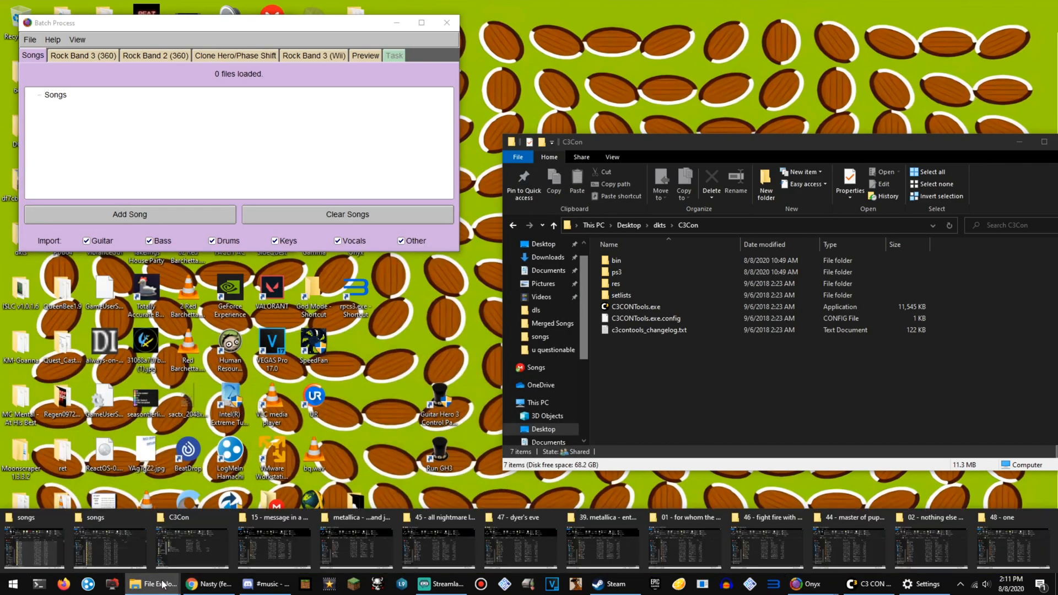
{"action": "left_click", "coordinate": [114, 551]}
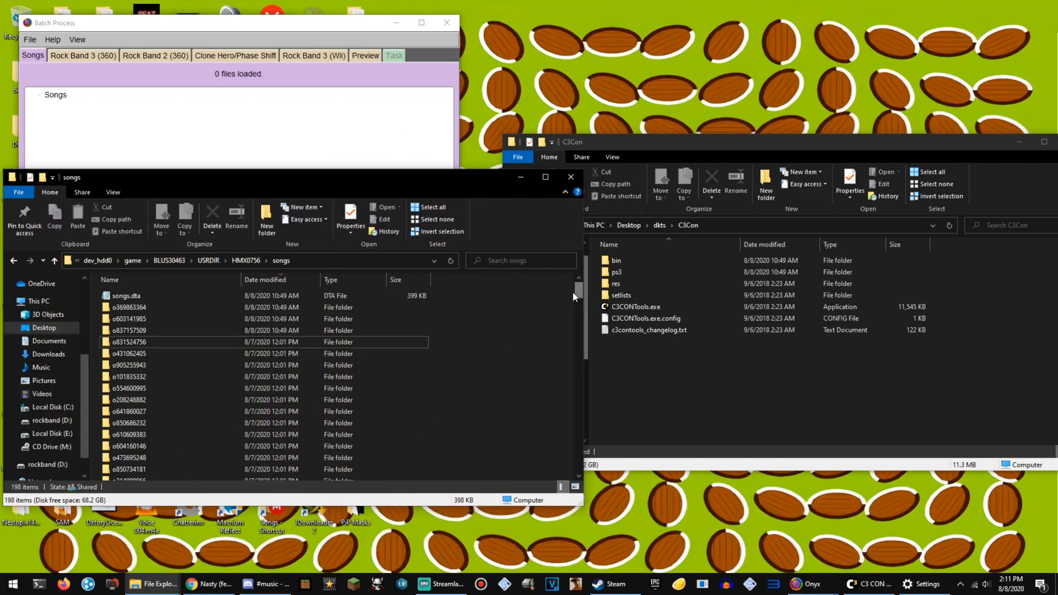
{"action": "left_click_drag", "start_coordinate": [483, 291], "coordinate": [149, 592]}
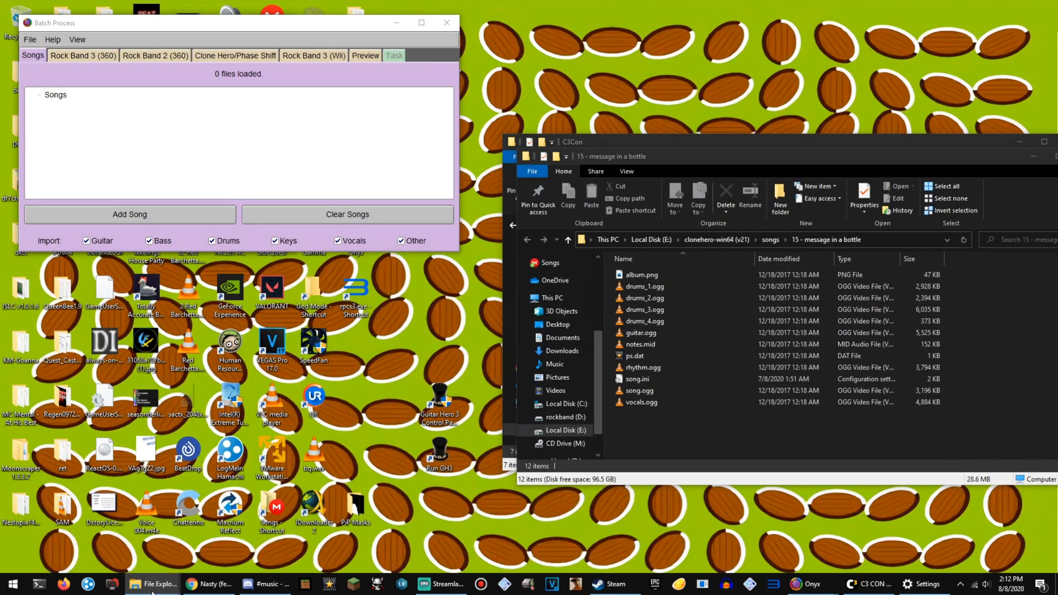
Bring up the song folder windows for ...And Justice for All, All Nightmare Long, Dyer's Eve, Enter Sandman and For Whom the Bell Tolls.
{"action": "left_click", "coordinate": [152, 592]}
{"action": "left_click", "coordinate": [332, 546]}
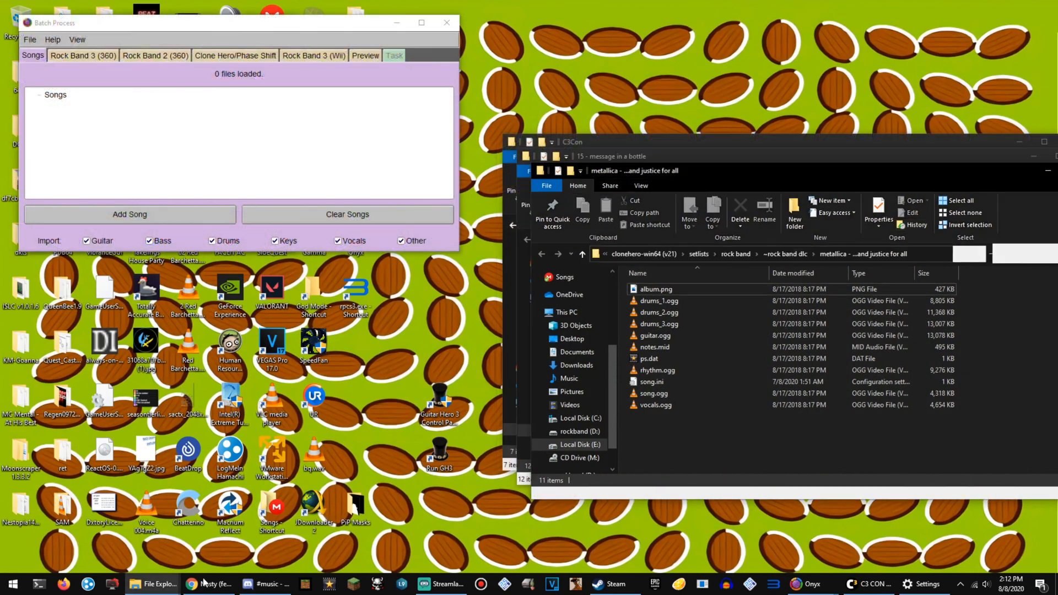
{"action": "left_click", "coordinate": [156, 588]}
{"action": "left_click", "coordinate": [413, 548]}
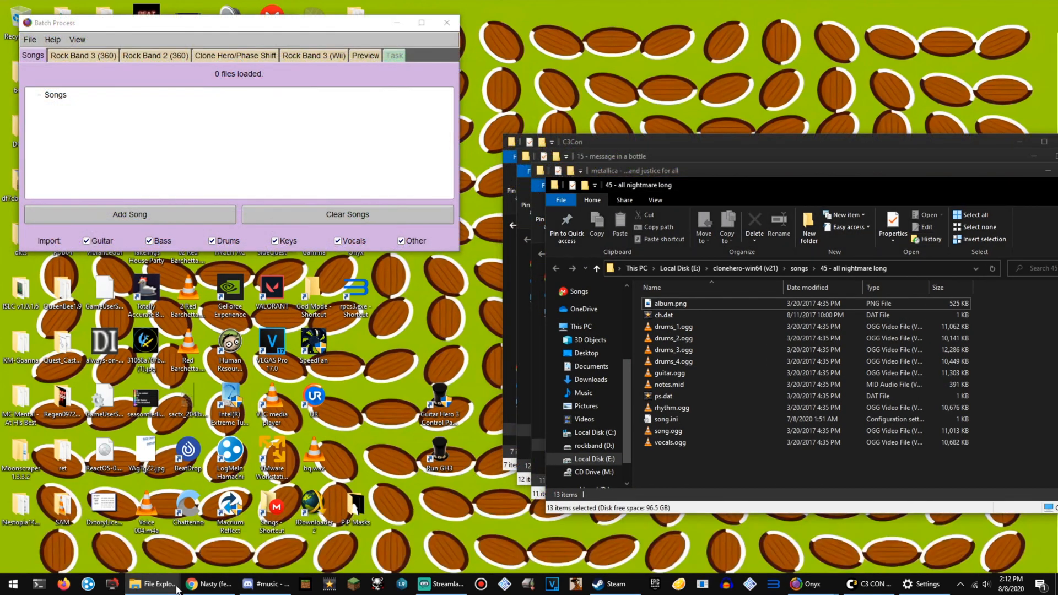
{"action": "left_click", "coordinate": [152, 584]}
{"action": "left_click", "coordinate": [532, 539]}
{"action": "left_click", "coordinate": [153, 584]}
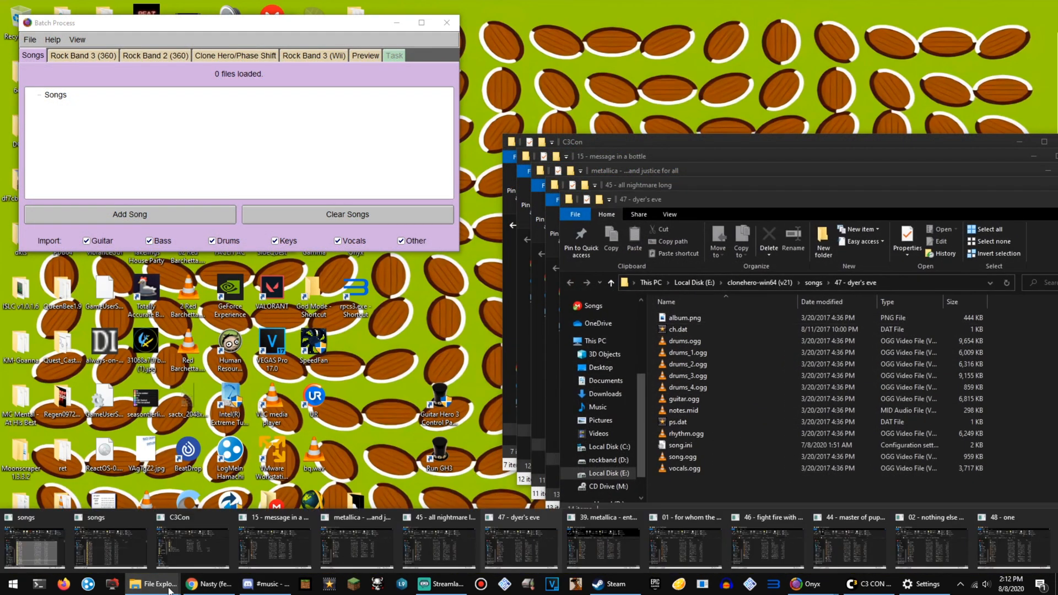
{"action": "left_click", "coordinate": [604, 546]}
{"action": "left_click", "coordinate": [169, 588]}
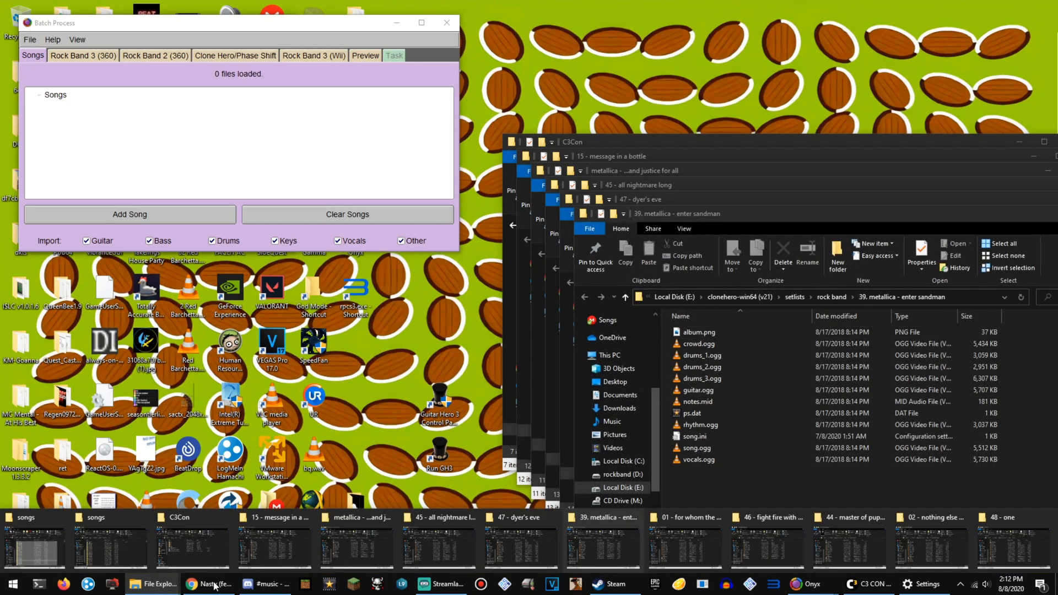
{"action": "left_click", "coordinate": [702, 546]}
Bring up the Master of Puppets, Nothing Else Matters, One and Fight Fire with Fire folder windows, with Fight Fire with Fire in front.
{"action": "left_click", "coordinate": [169, 587]}
{"action": "left_click", "coordinate": [767, 545]}
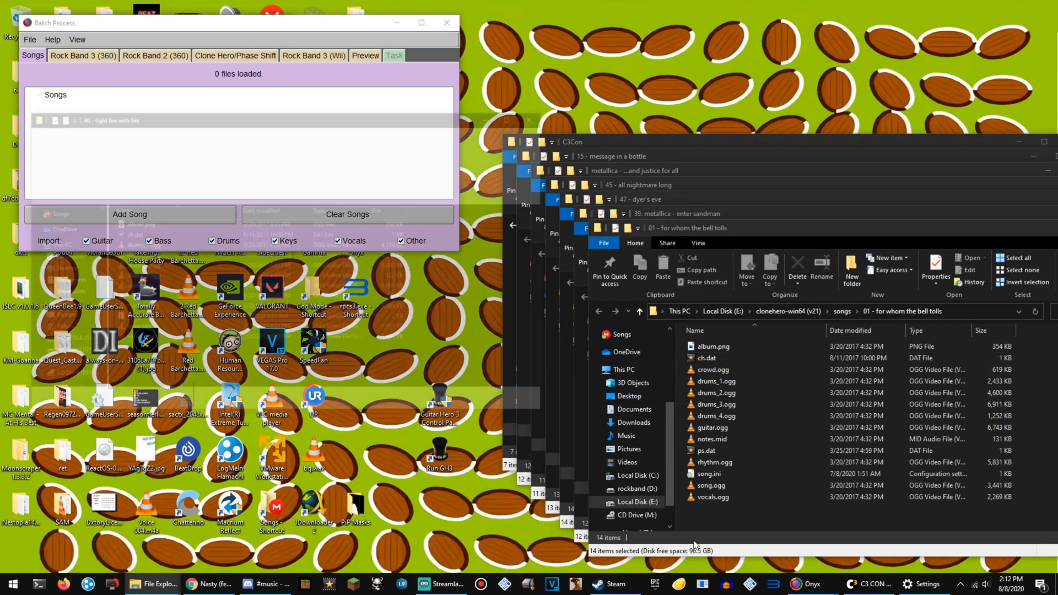
{"action": "left_click", "coordinate": [171, 585]}
{"action": "left_click", "coordinate": [849, 546]}
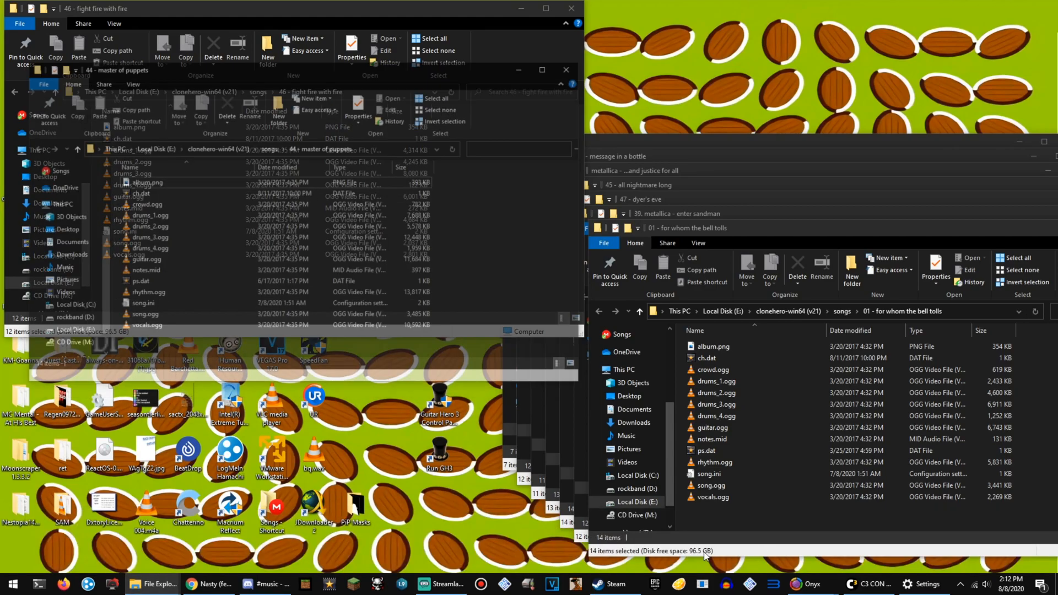
{"action": "left_click", "coordinate": [171, 586]}
{"action": "left_click", "coordinate": [922, 551]}
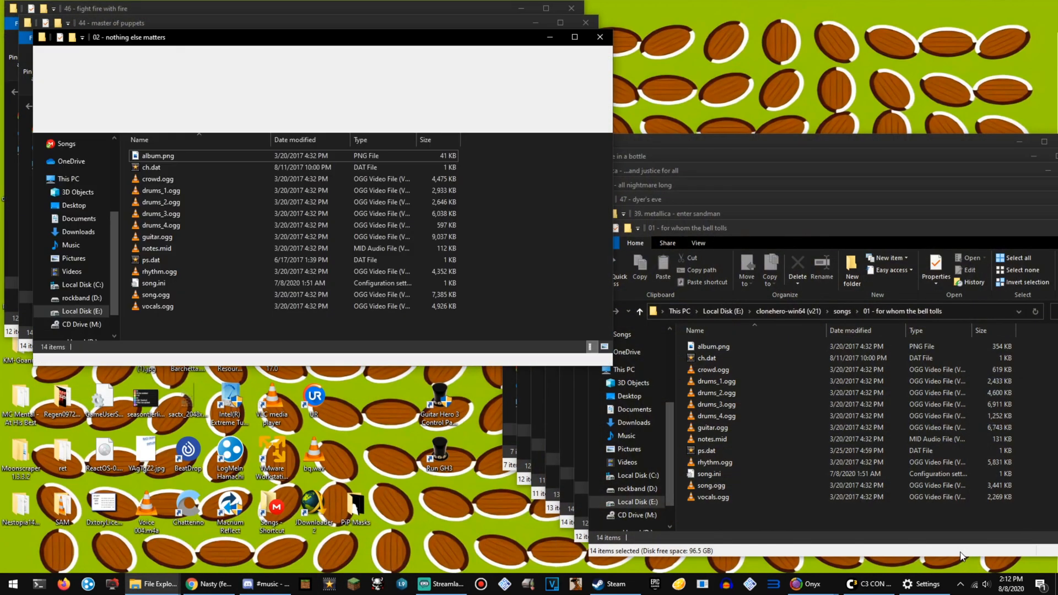
{"action": "left_click", "coordinate": [164, 588]}
{"action": "left_click", "coordinate": [1000, 530]}
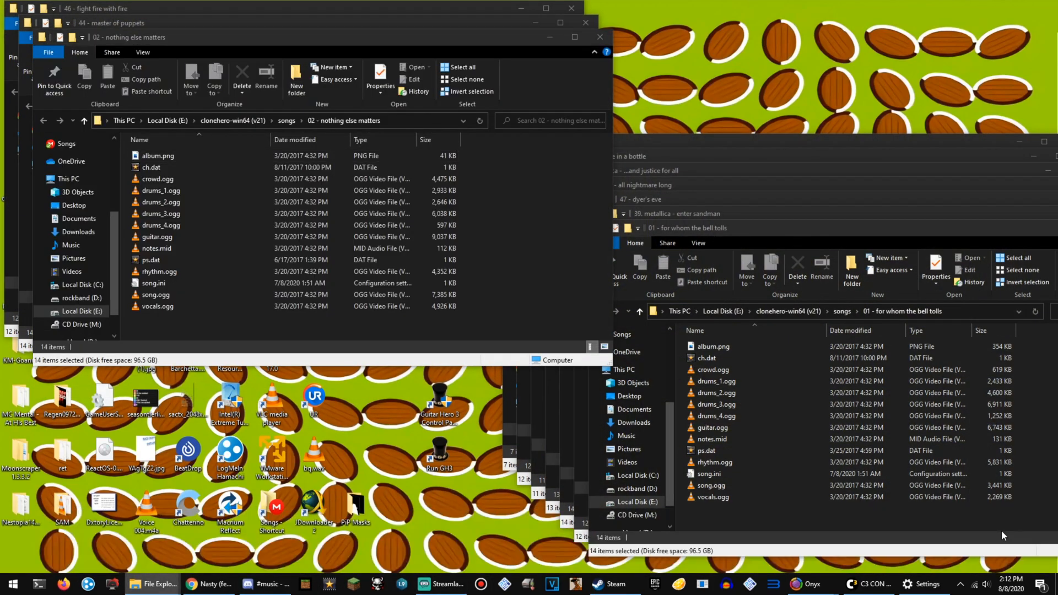
{"action": "left_click", "coordinate": [250, 37]}
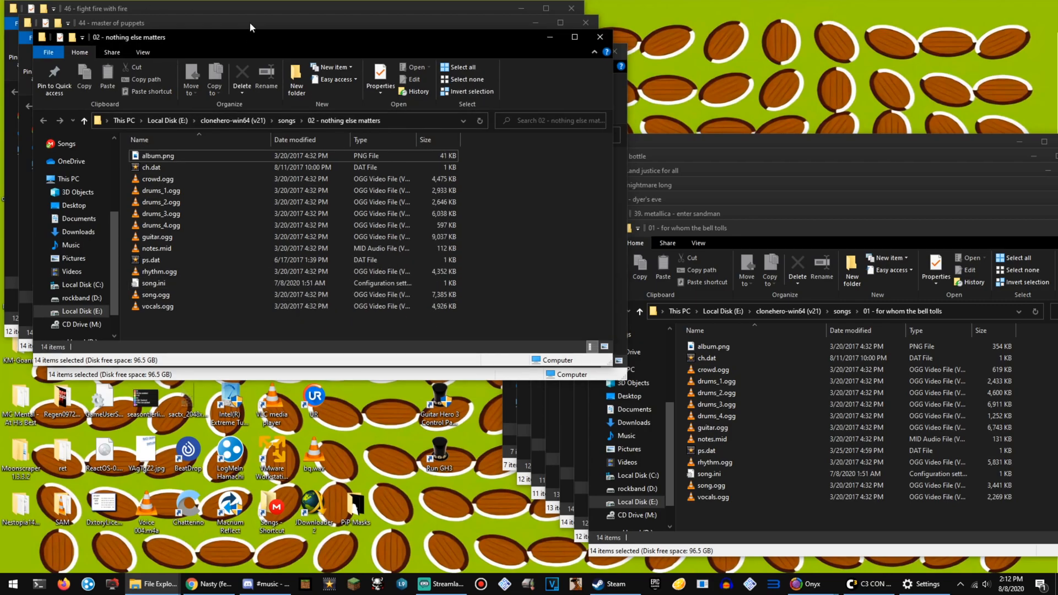
{"action": "left_click", "coordinate": [249, 22]}
{"action": "left_click", "coordinate": [233, 4]}
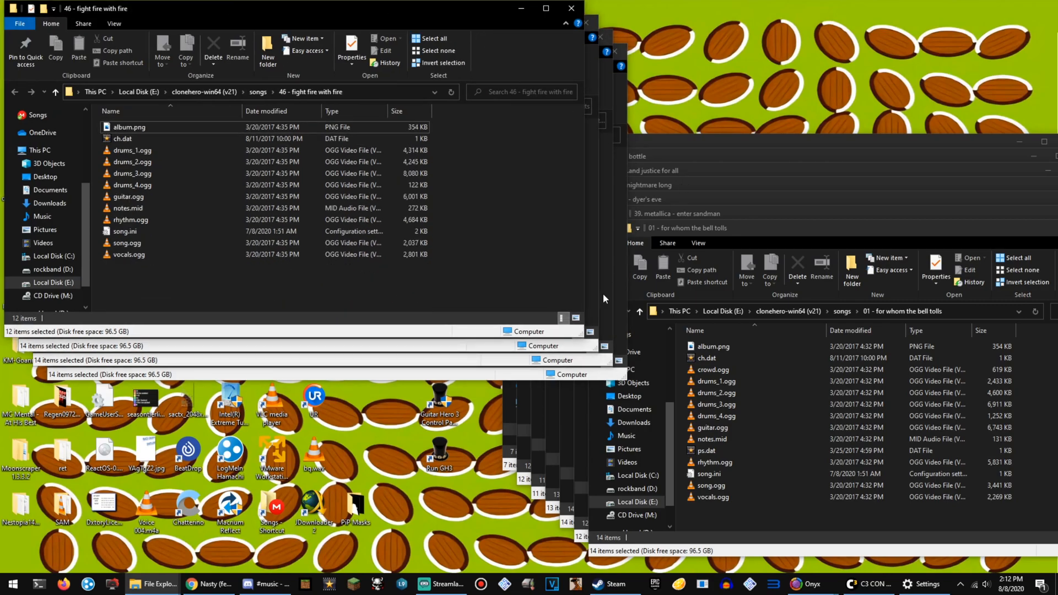
Switch to Onyx, close its batch process window and place the console below the Fight Fire with Fire file list.
{"action": "left_click", "coordinate": [808, 584]}
{"action": "left_click", "coordinate": [835, 552]}
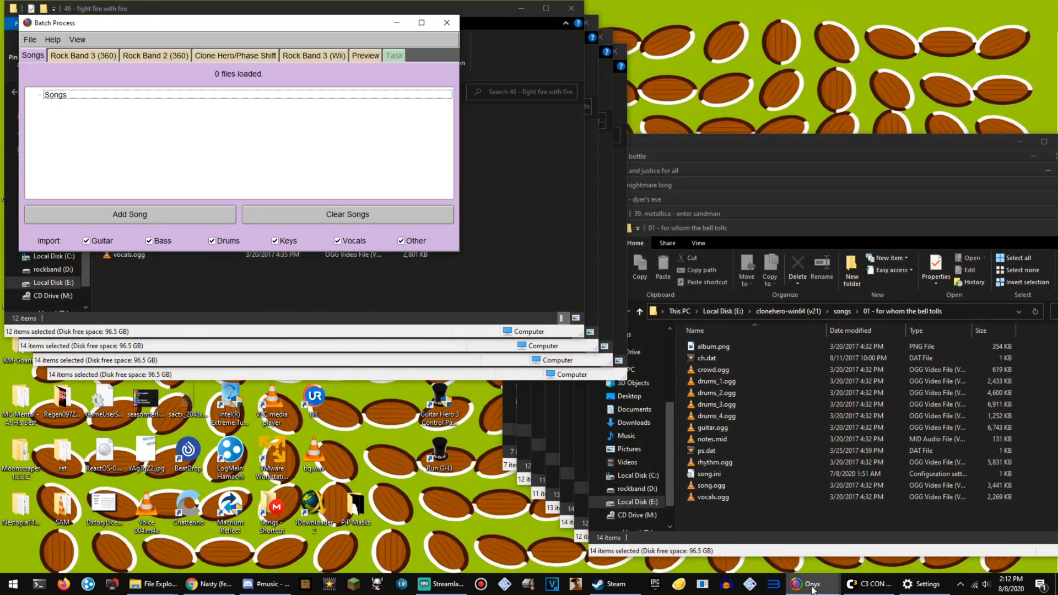
{"action": "left_click", "coordinate": [772, 558]}
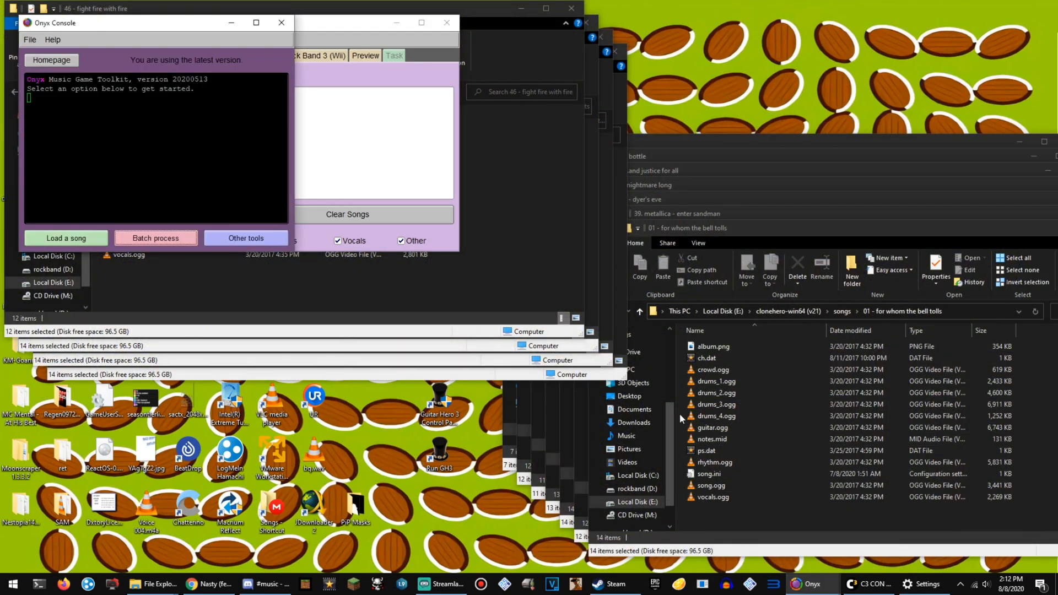
{"action": "left_click", "coordinate": [437, 181]}
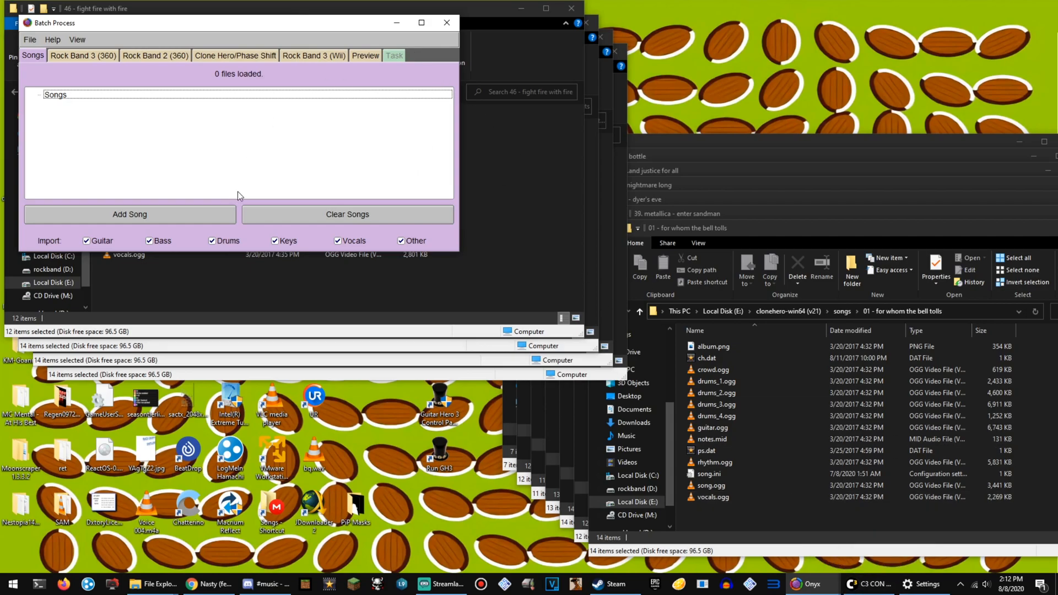
{"action": "left_click_drag", "start_coordinate": [158, 22], "coordinate": [234, 94]}
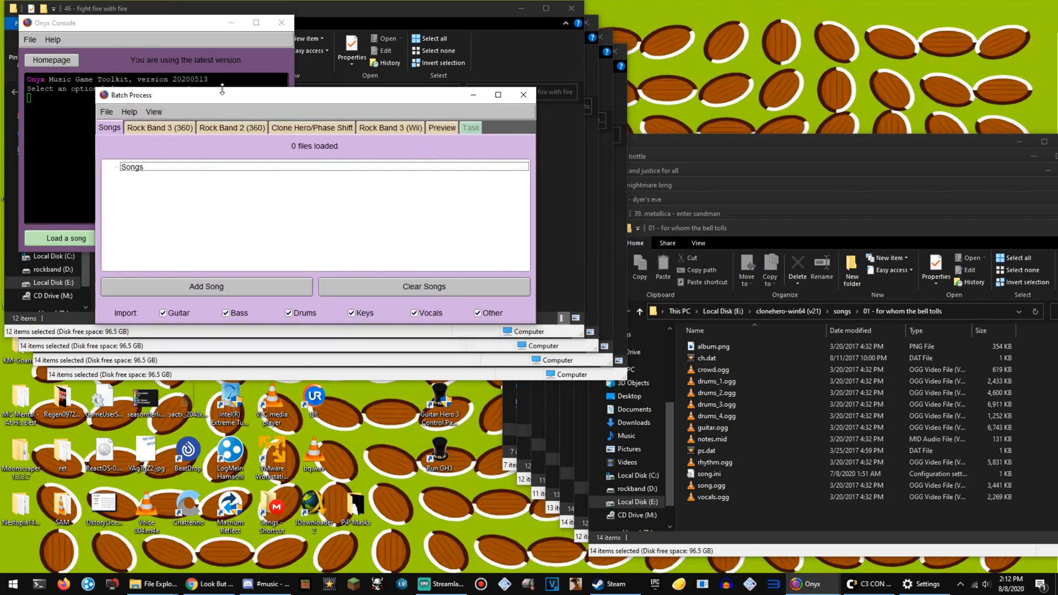
{"action": "mouse_move", "coordinate": [200, 96]}
{"action": "left_mouse_down"}
{"action": "mouse_move", "coordinate": [262, 124]}
{"action": "mouse_move", "coordinate": [186, 110]}
{"action": "left_mouse_up"}
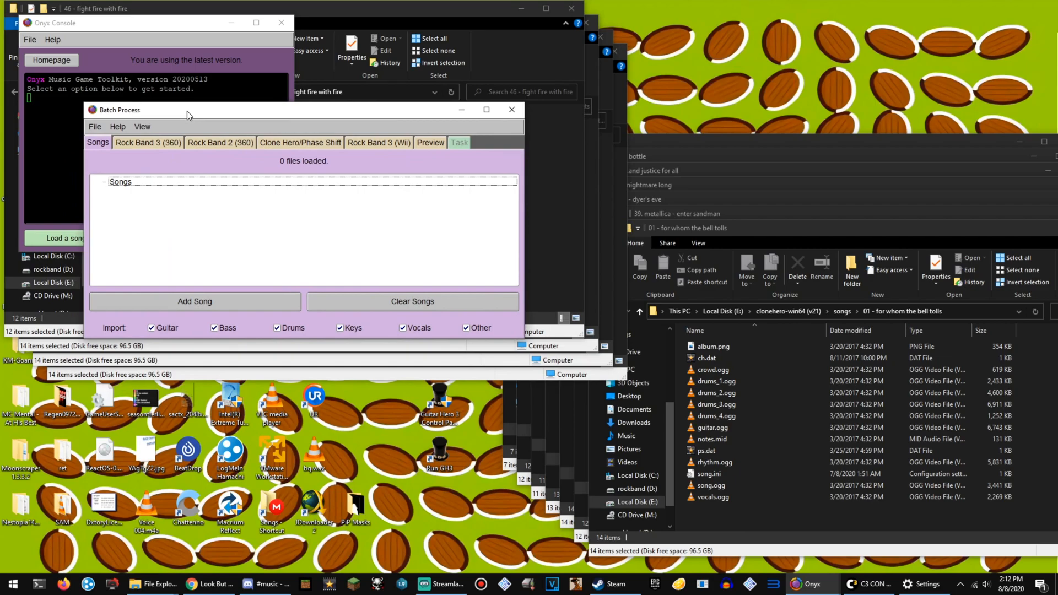
{"action": "left_click_drag", "start_coordinate": [194, 23], "coordinate": [207, 105]}
{"action": "left_click", "coordinate": [511, 110]}
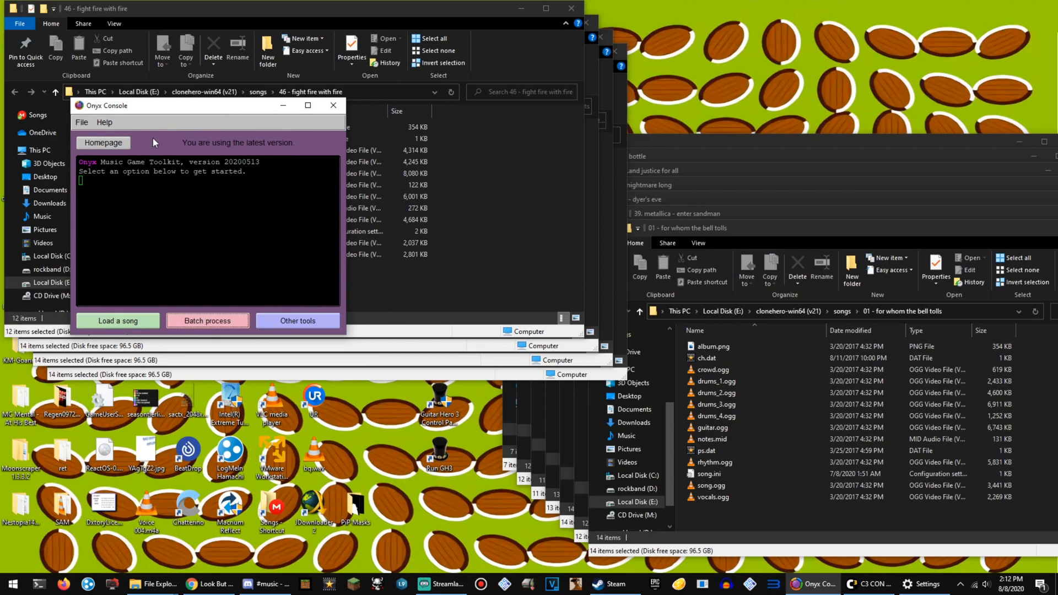
{"action": "left_click_drag", "start_coordinate": [156, 105], "coordinate": [204, 294]}
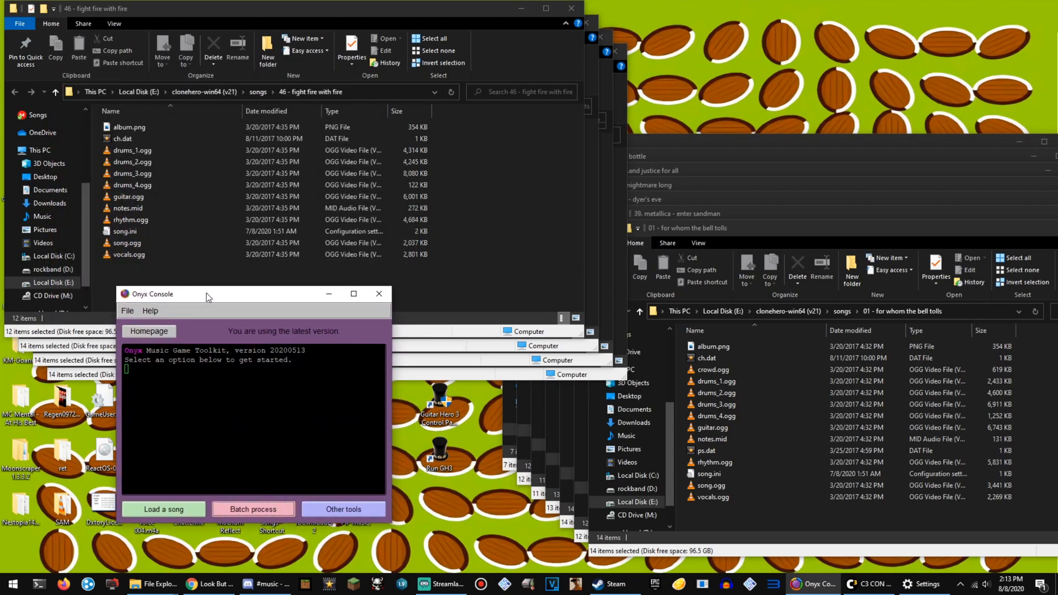
Open the Onyx batch process window and place it below the Fight Fire with Fire song files.
{"action": "left_click_drag", "start_coordinate": [202, 267], "coordinate": [160, 122]}
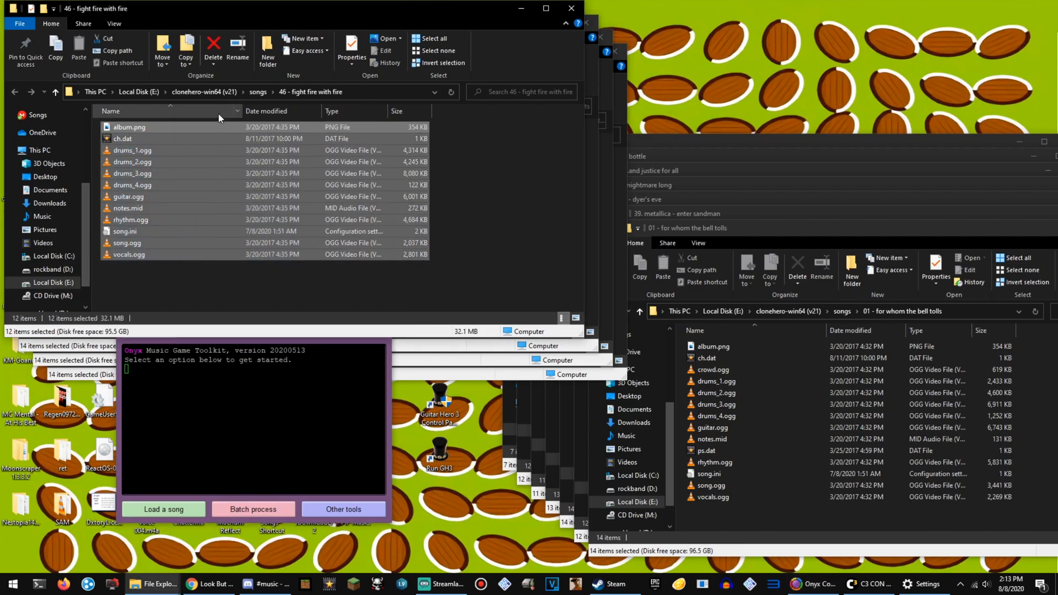
{"action": "left_click", "coordinate": [191, 282]}
{"action": "left_click", "coordinate": [190, 405]}
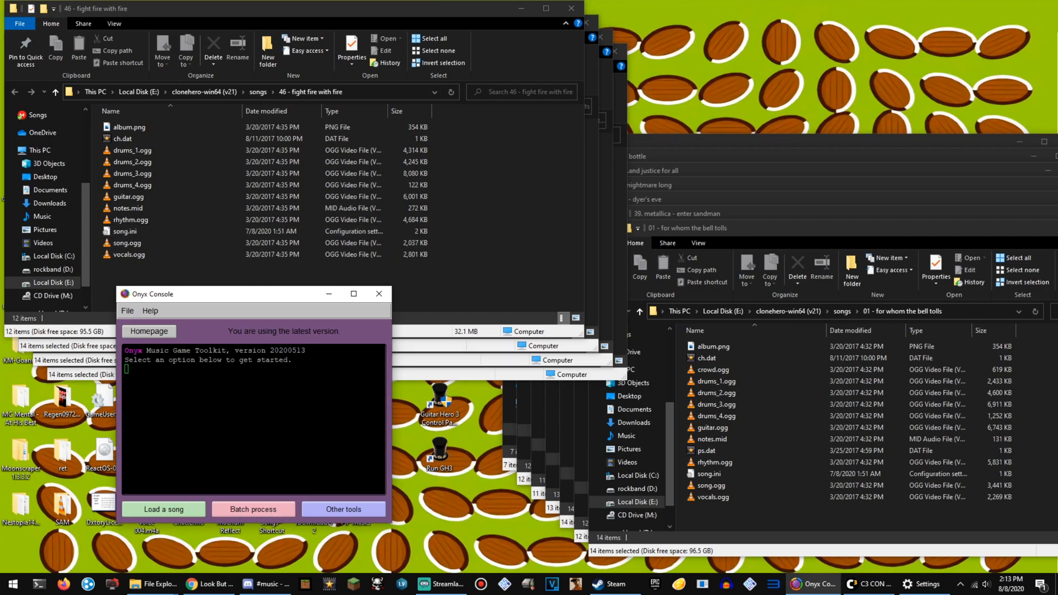
{"action": "left_click", "coordinate": [270, 511]}
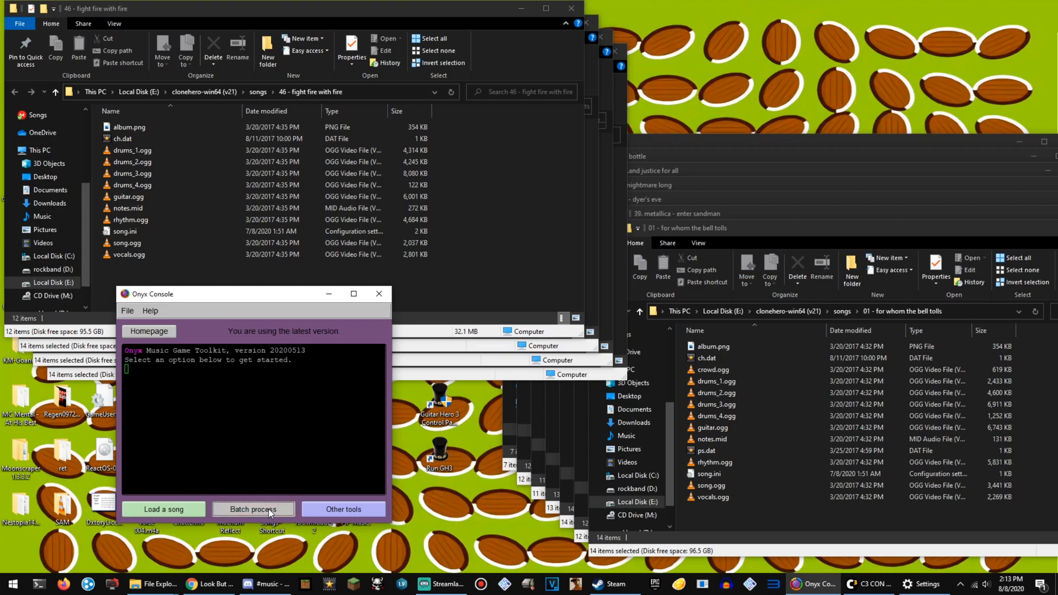
{"action": "left_click_drag", "start_coordinate": [97, 36], "coordinate": [237, 287]}
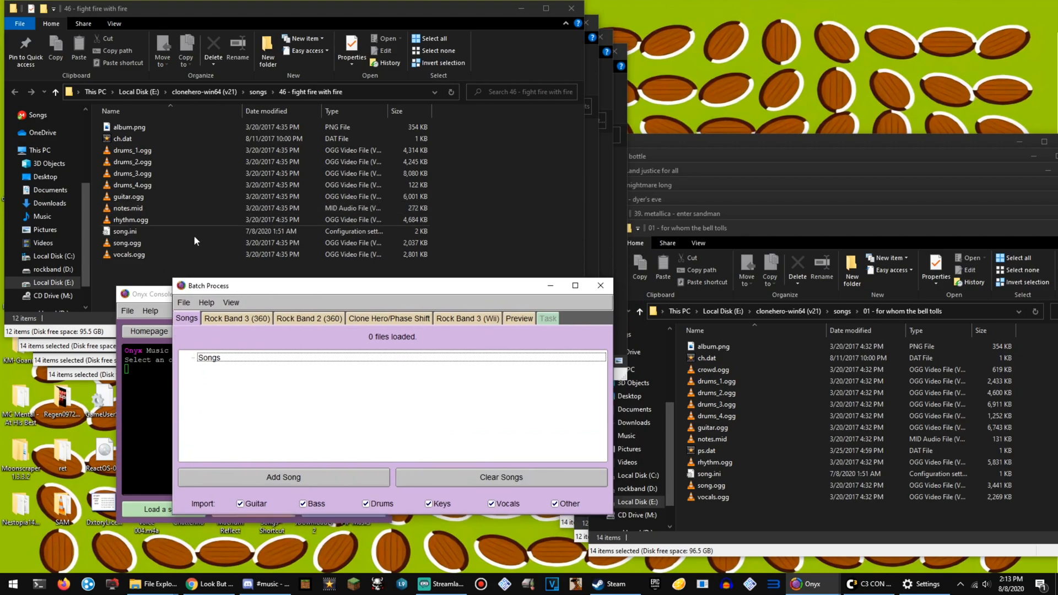
Review the batch output options for Rock Band 3 (360), Rock Band 2 (360) and Clone Hero/Phase Shift, ending on Rock Band 3 (360).
{"action": "left_click", "coordinate": [211, 319]}
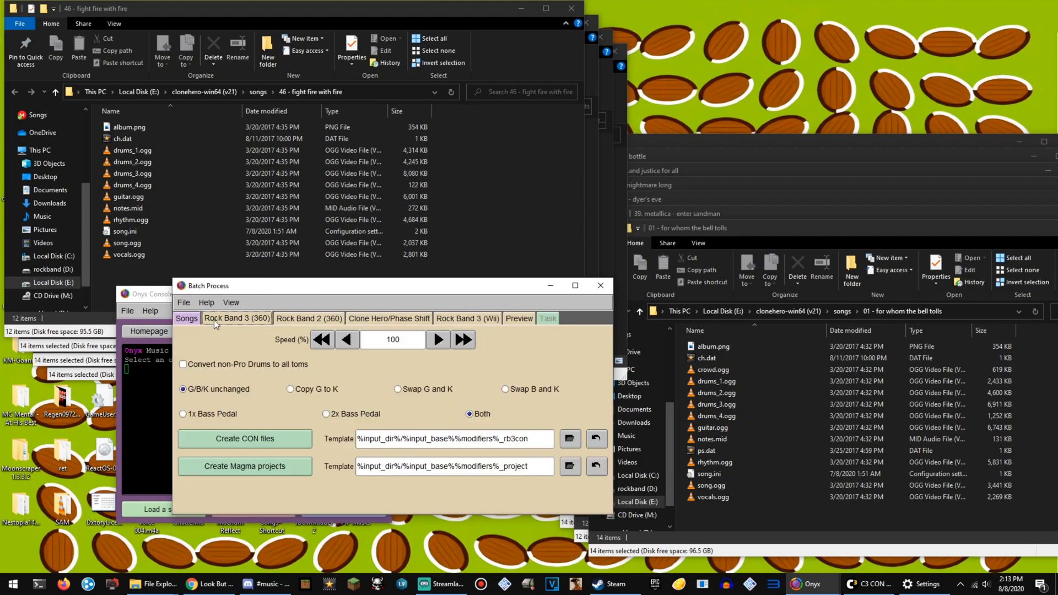
{"action": "left_click", "coordinate": [293, 317]}
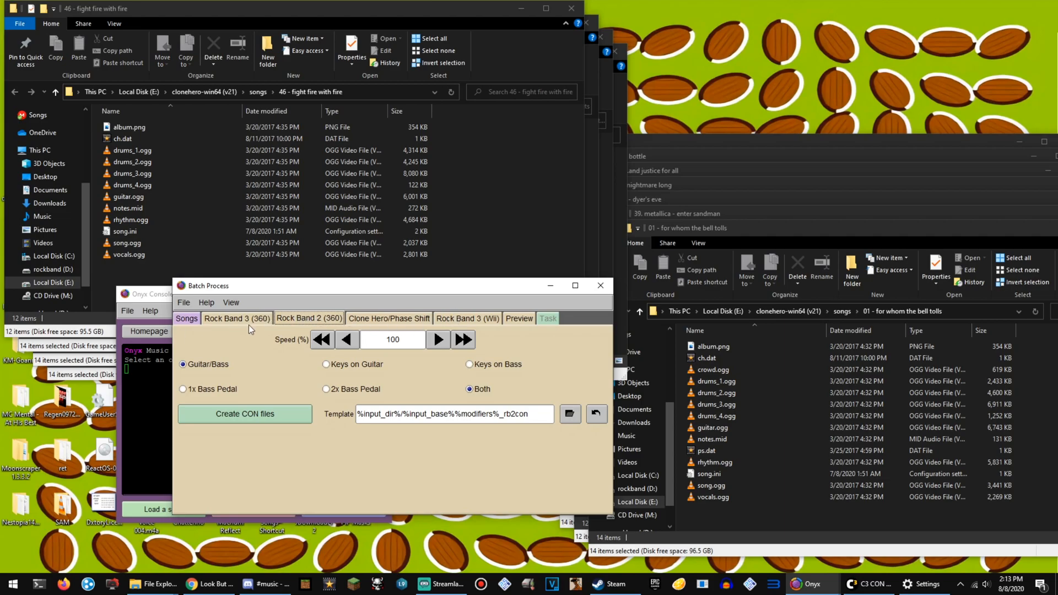
{"action": "left_click", "coordinate": [389, 318]}
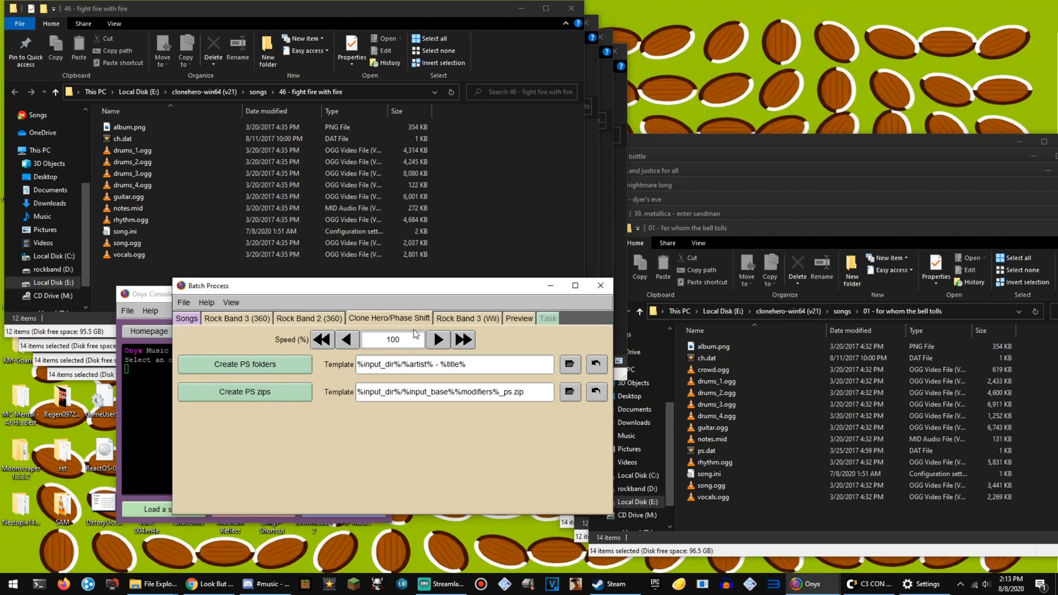
{"action": "left_click", "coordinate": [268, 321]}
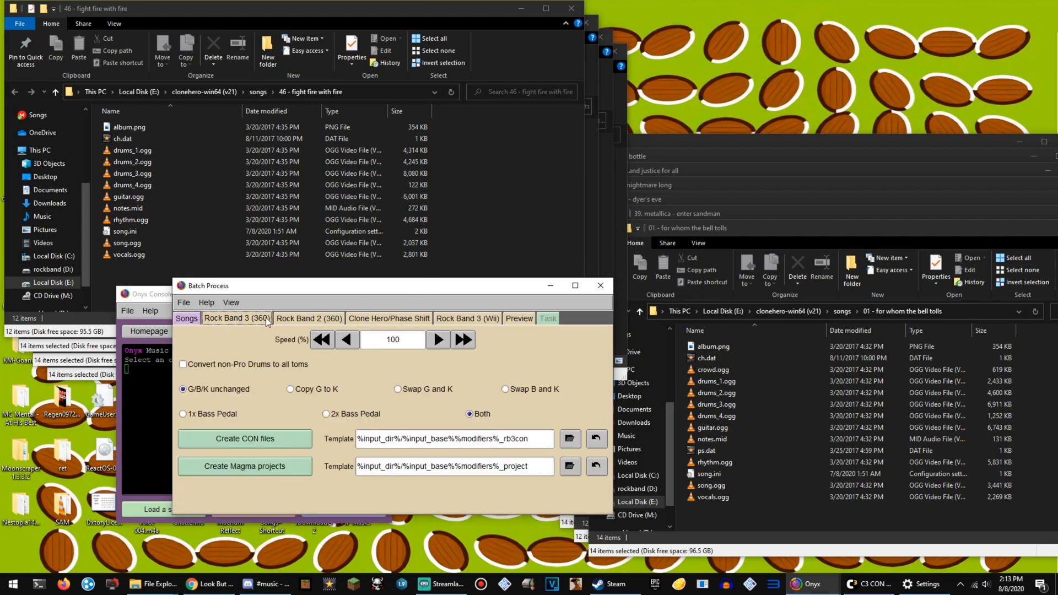
Add the Fight Fire with Fire, Master of Puppets and Nothing Else Matters folders to the batch song list, closing each folder window.
{"action": "left_click", "coordinate": [386, 318]}
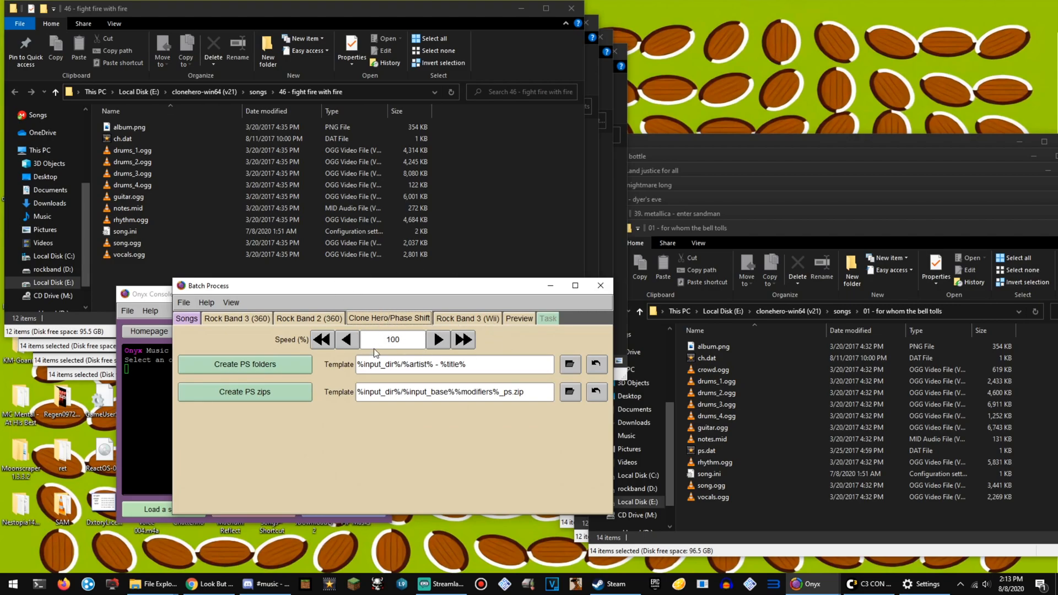
{"action": "left_click", "coordinate": [187, 319]}
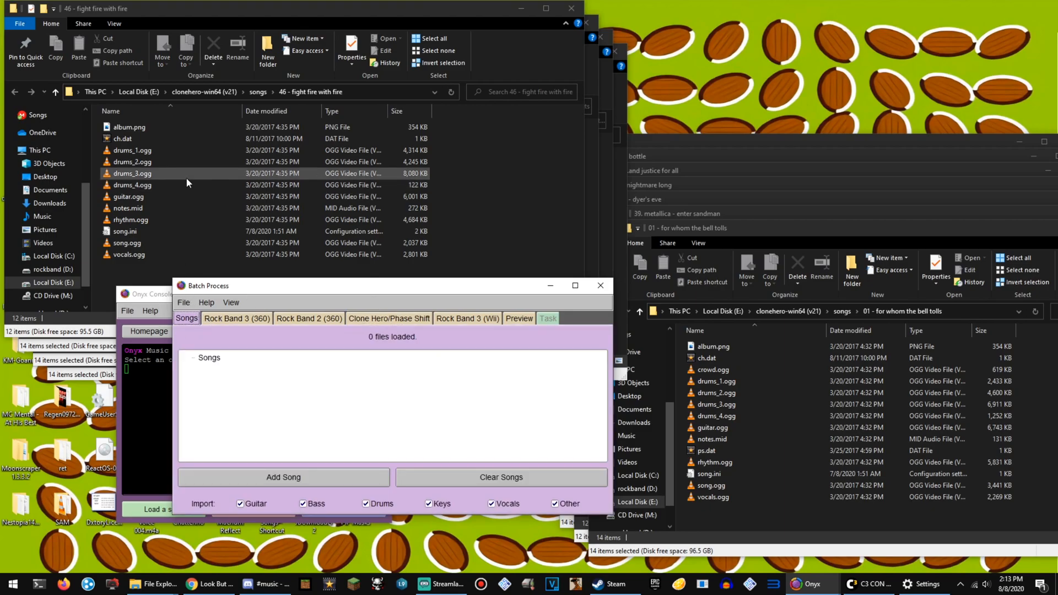
{"action": "left_click", "coordinate": [257, 91]}
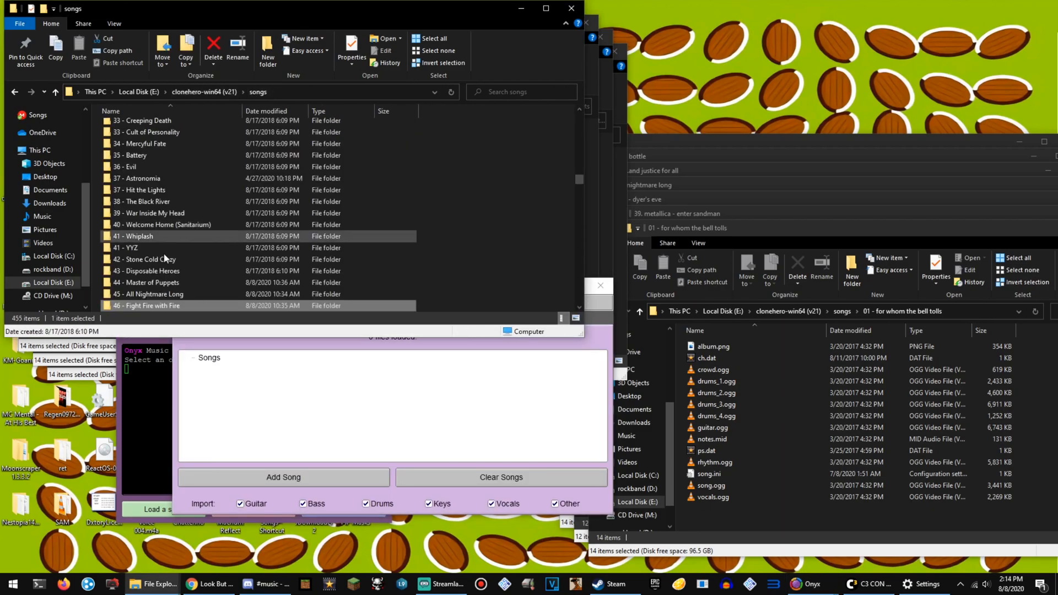
{"action": "left_click_drag", "start_coordinate": [169, 304], "coordinate": [283, 393]}
{"action": "left_click", "coordinate": [571, 9]}
{"action": "left_click", "coordinate": [272, 106]}
{"action": "left_click_drag", "start_coordinate": [184, 319], "coordinate": [259, 420]}
{"action": "left_click", "coordinate": [585, 24]}
{"action": "left_click", "coordinate": [287, 121]}
{"action": "left_click_drag", "start_coordinate": [187, 334], "coordinate": [253, 410]}
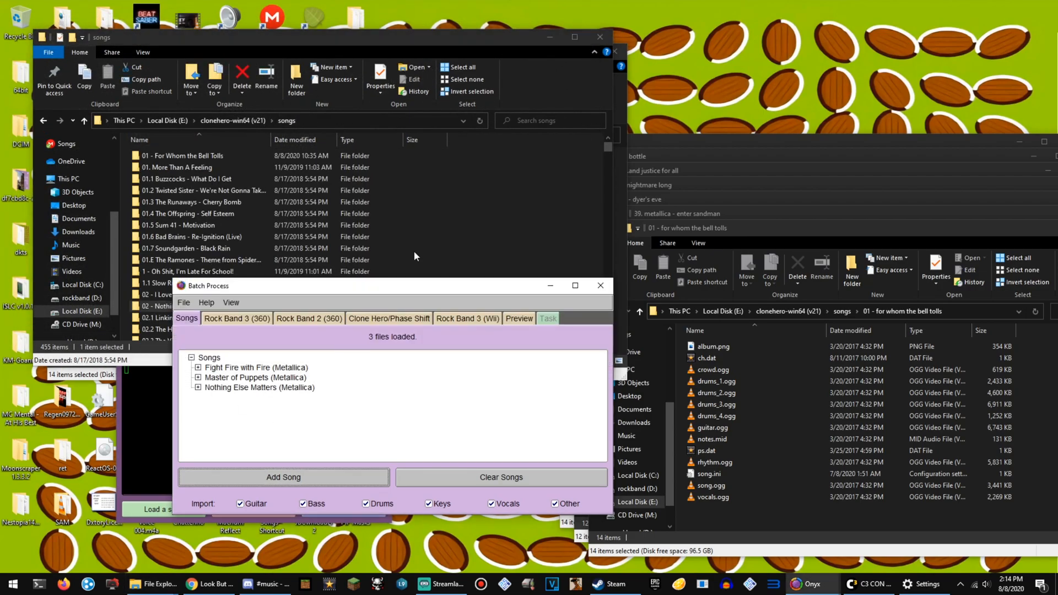
{"action": "left_click", "coordinate": [600, 37]}
Add the One and For Whom the Bell Tolls folders to the batch song list and close their folder windows.
{"action": "left_click", "coordinate": [301, 135]}
{"action": "left_click_drag", "start_coordinate": [182, 348], "coordinate": [236, 429]}
{"action": "left_click", "coordinate": [615, 51]}
{"action": "left_click", "coordinate": [842, 311]}
{"action": "left_click_drag", "start_coordinate": [728, 348], "coordinate": [529, 407]}
{"action": "left_click", "coordinate": [1057, 228]}
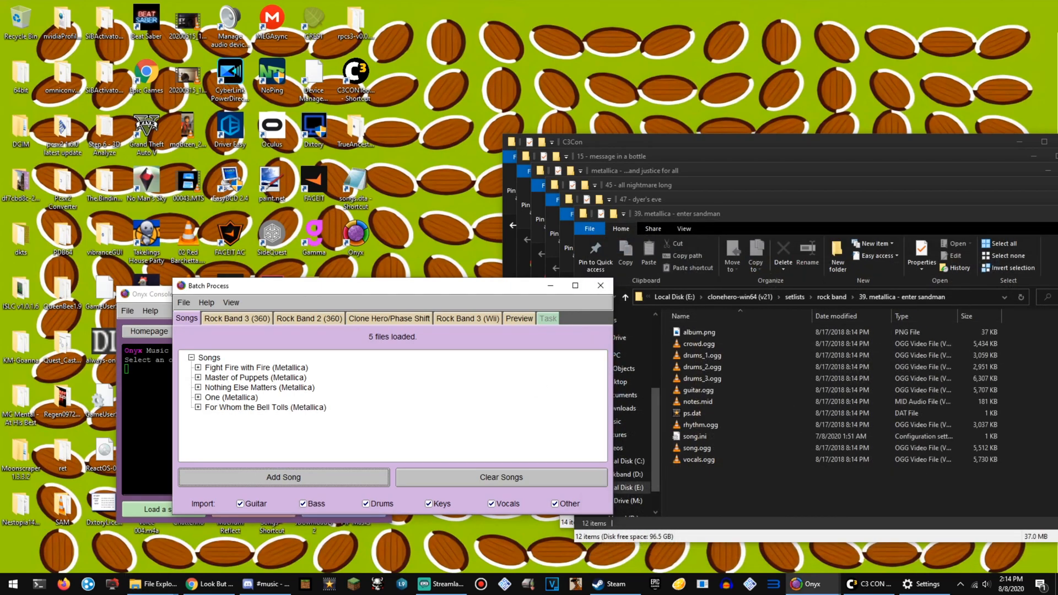
Add the Enter Sandman folder from the rock band setlist to the batch song list and close its window.
{"action": "left_click", "coordinate": [854, 221]}
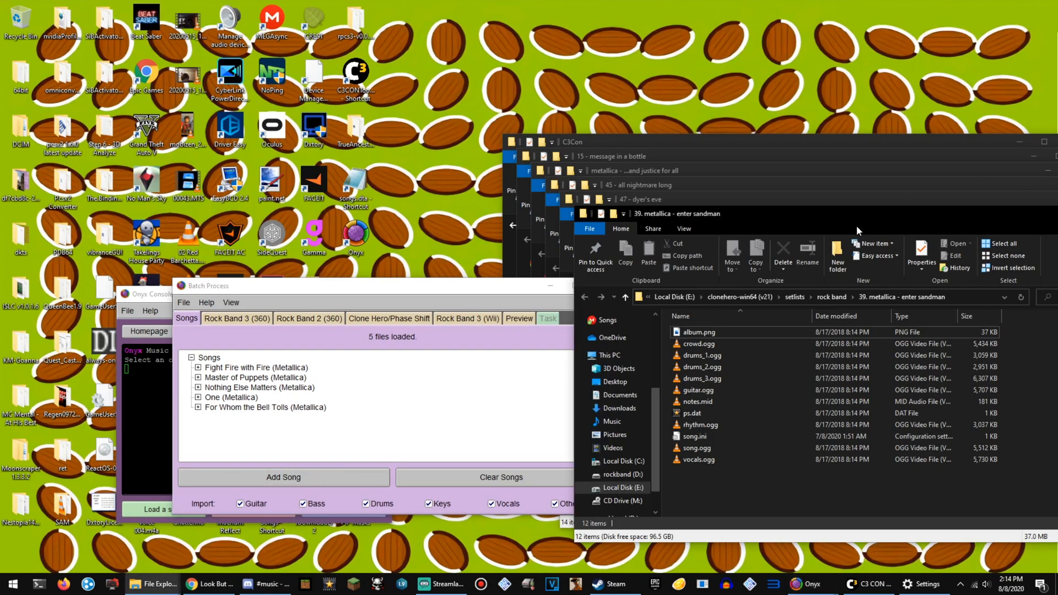
{"action": "left_click", "coordinate": [831, 297]}
{"action": "left_click_drag", "start_coordinate": [711, 511], "coordinate": [451, 419]}
{"action": "scroll", "coordinate": [799, 476], "scroll_direction": "down", "scroll_amount": 1}
{"action": "left_click", "coordinate": [212, 584]}
{"action": "left_click", "coordinate": [947, 8]}
{"action": "left_click", "coordinate": [994, 8]}
{"action": "left_click", "coordinate": [1057, 213]}
Add the Dyer's Eve and All Nightmare Long folders to the batch song list and close their folder windows.
{"action": "left_click", "coordinate": [813, 283]}
{"action": "left_click_drag", "start_coordinate": [690, 496], "coordinate": [443, 440]}
{"action": "left_click", "coordinate": [1057, 199]}
{"action": "left_click", "coordinate": [799, 268]}
{"action": "left_click_drag", "start_coordinate": [695, 482], "coordinate": [441, 430]}
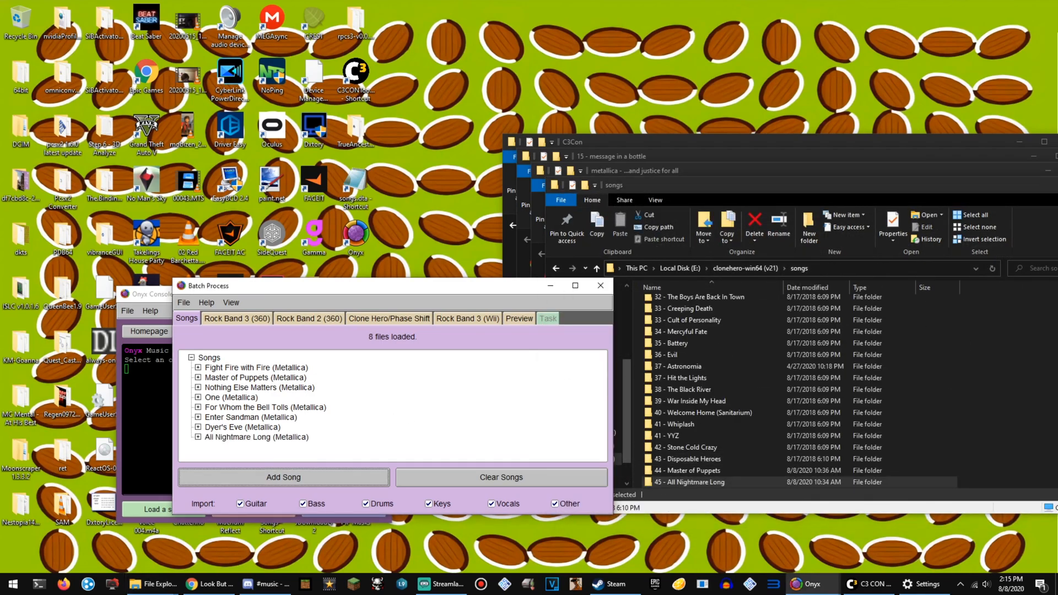
{"action": "left_click", "coordinate": [1057, 185]}
Add the ...And Justice for All and Message in a Bottle folders to the batch, and move the batch window clear of the console.
{"action": "left_click", "coordinate": [871, 254]}
{"action": "left_click_drag", "start_coordinate": [685, 468], "coordinate": [417, 414]}
{"action": "left_click", "coordinate": [1057, 171]}
{"action": "left_click", "coordinate": [771, 240]}
{"action": "left_click_drag", "start_coordinate": [679, 453], "coordinate": [417, 408]}
{"action": "left_click", "coordinate": [1057, 156]}
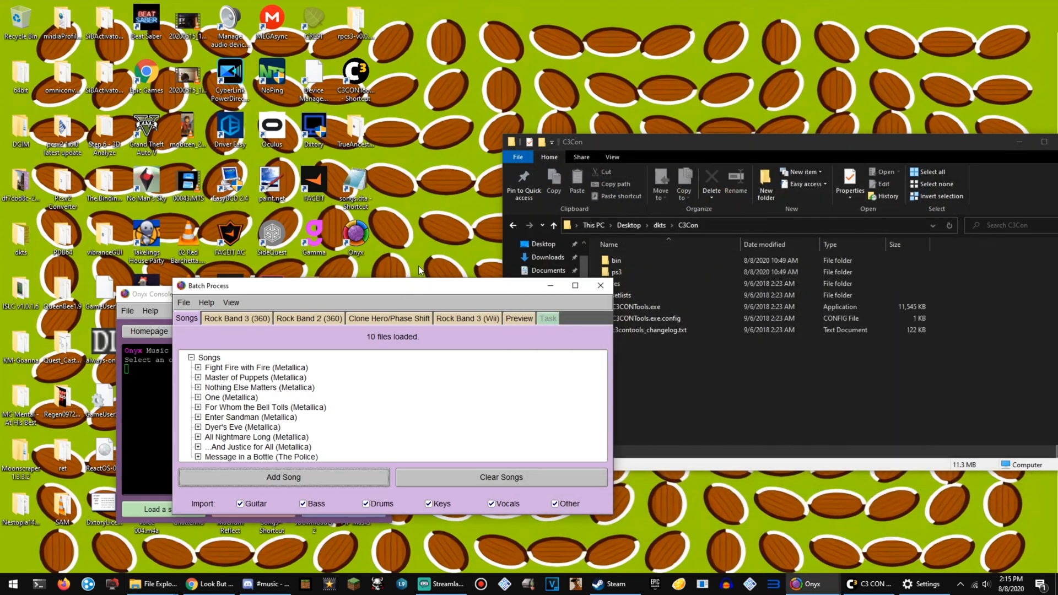
{"action": "left_click_drag", "start_coordinate": [406, 291], "coordinate": [351, 123]}
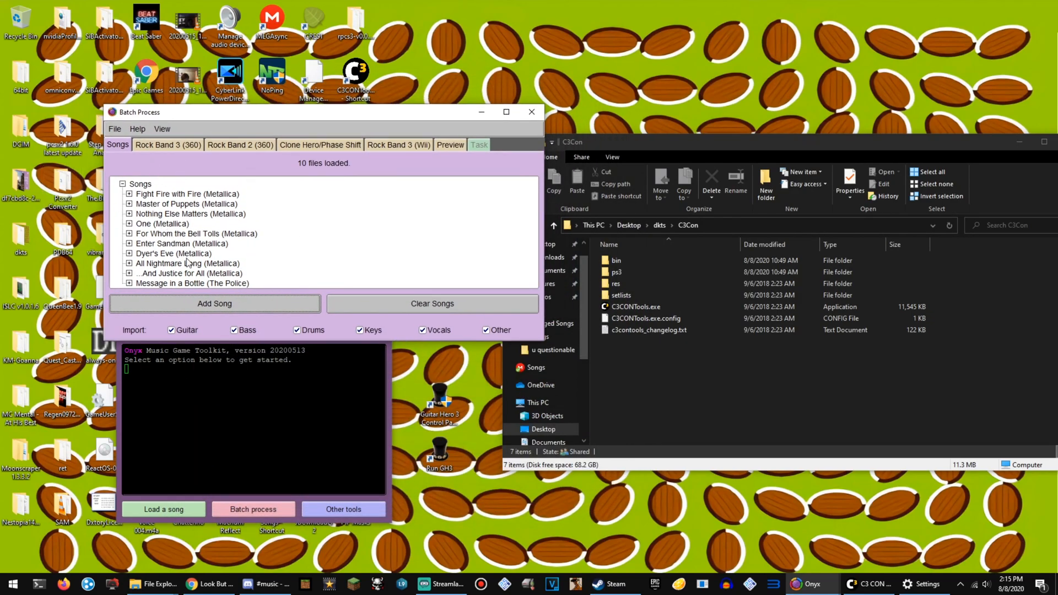
Try the speed adjustment in the Rock Band 3 (360) options, return it to 100%, and go back to the song list.
{"action": "left_click", "coordinate": [167, 147]}
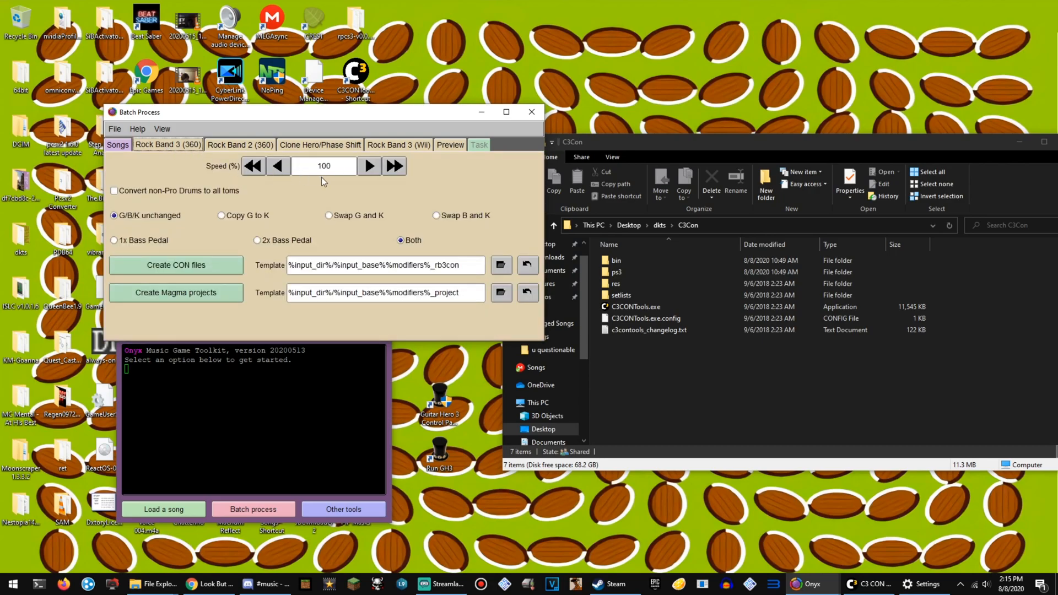
{"action": "left_click", "coordinate": [402, 170]}
{"action": "left_click", "coordinate": [401, 170]}
{"action": "left_click", "coordinate": [401, 169]}
{"action": "left_click", "coordinate": [251, 169]}
{"action": "left_click", "coordinate": [251, 169]}
{"action": "left_click", "coordinate": [249, 170]}
{"action": "left_click", "coordinate": [121, 146]}
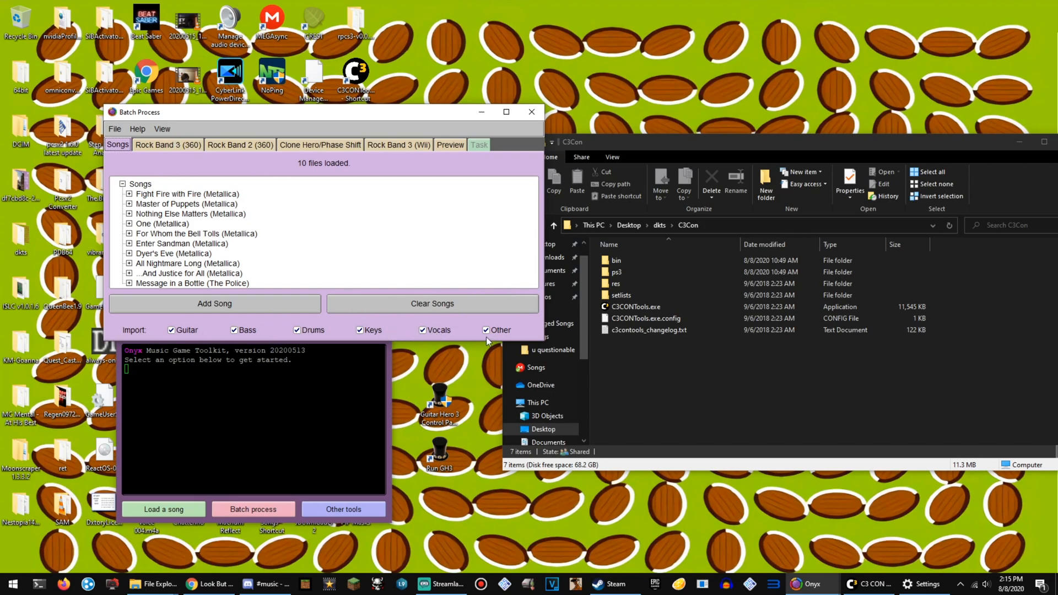
Show the Rock Band 3 (360) output options and open the ps3 folder inside C3Con in the file window.
{"action": "left_click", "coordinate": [193, 144]}
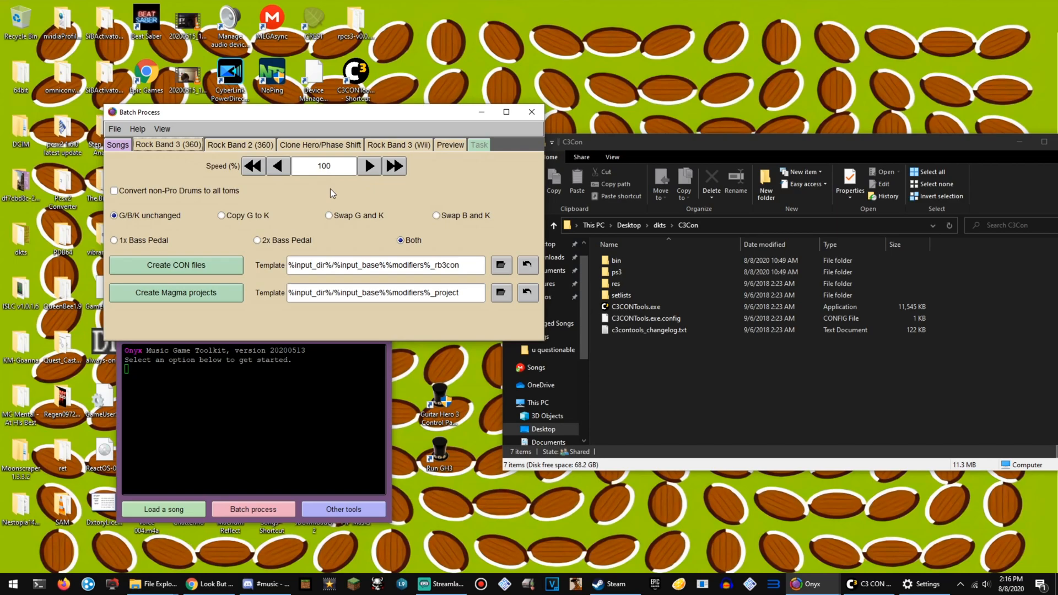
{"action": "left_click", "coordinate": [660, 225]}
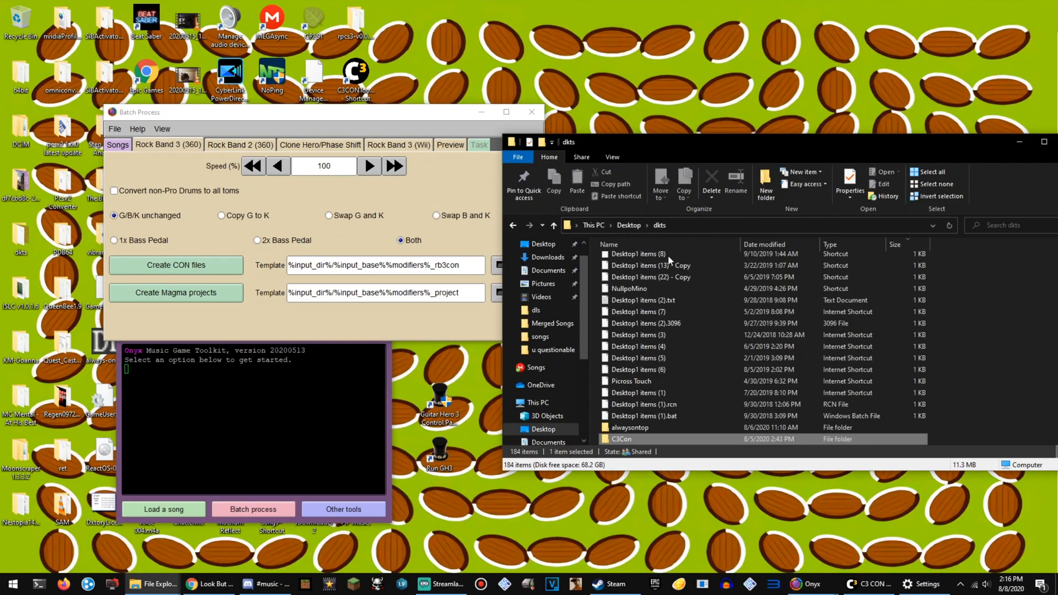
{"action": "double_click", "coordinate": [636, 439]}
{"action": "double_click", "coordinate": [635, 272]}
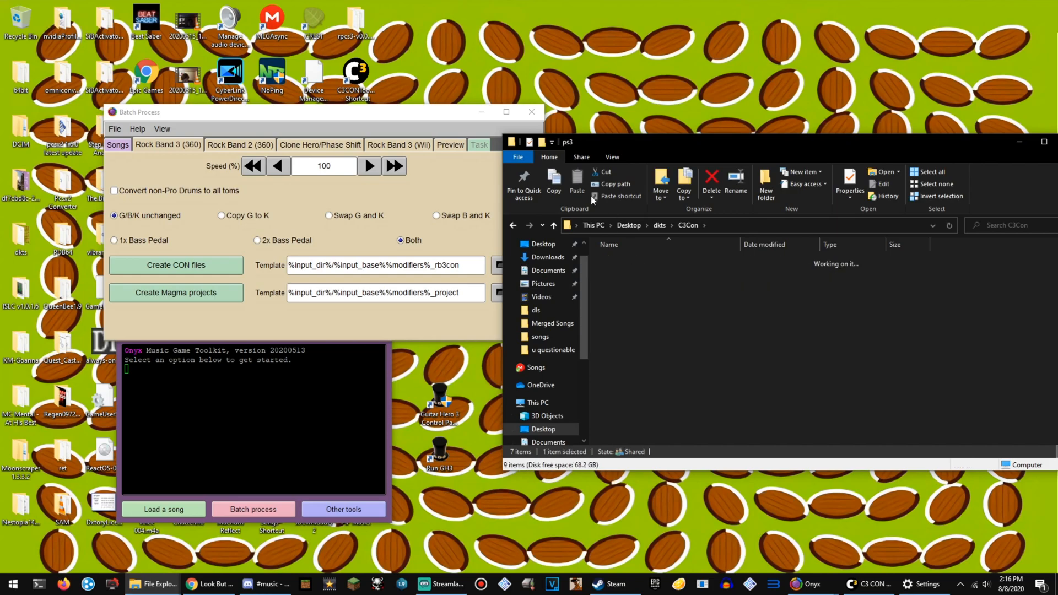
{"action": "left_click", "coordinate": [280, 127]}
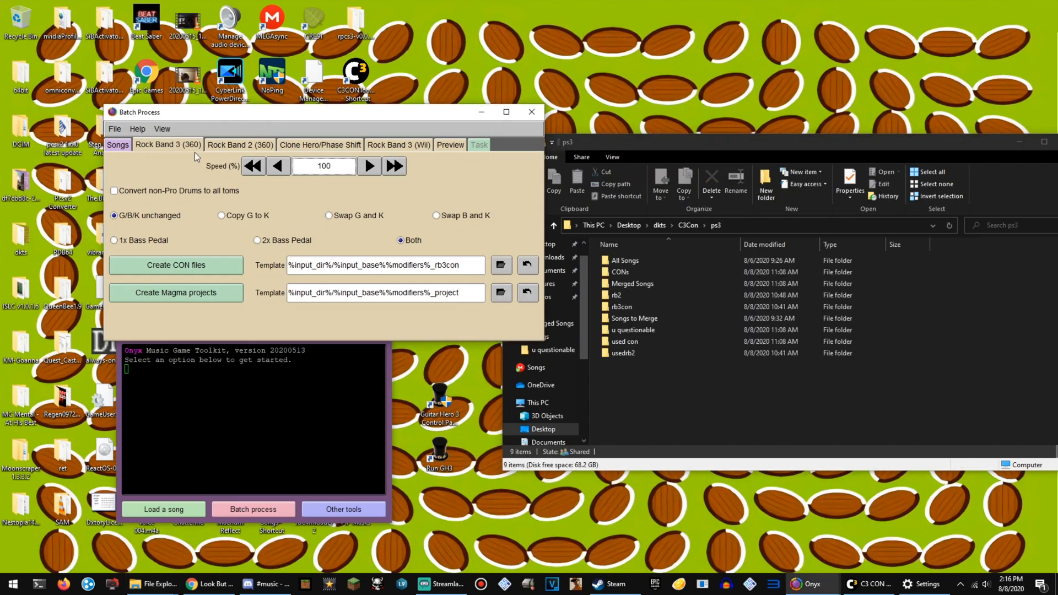
{"action": "left_click", "coordinate": [500, 265]}
{"action": "scroll", "coordinate": [485, 303], "scroll_direction": "up", "scroll_amount": 3}
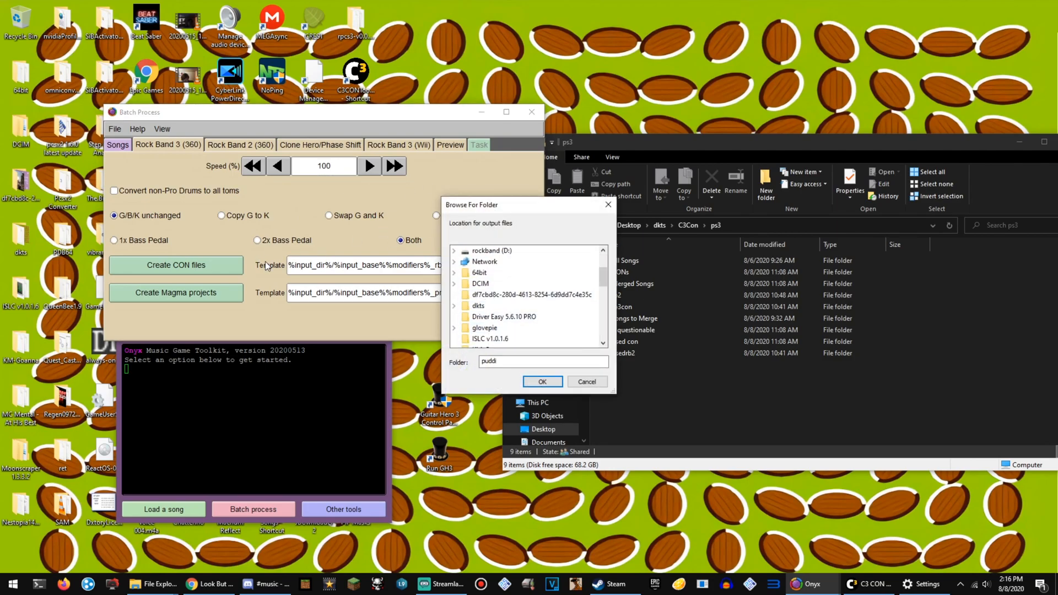
{"action": "left_click", "coordinate": [610, 206]}
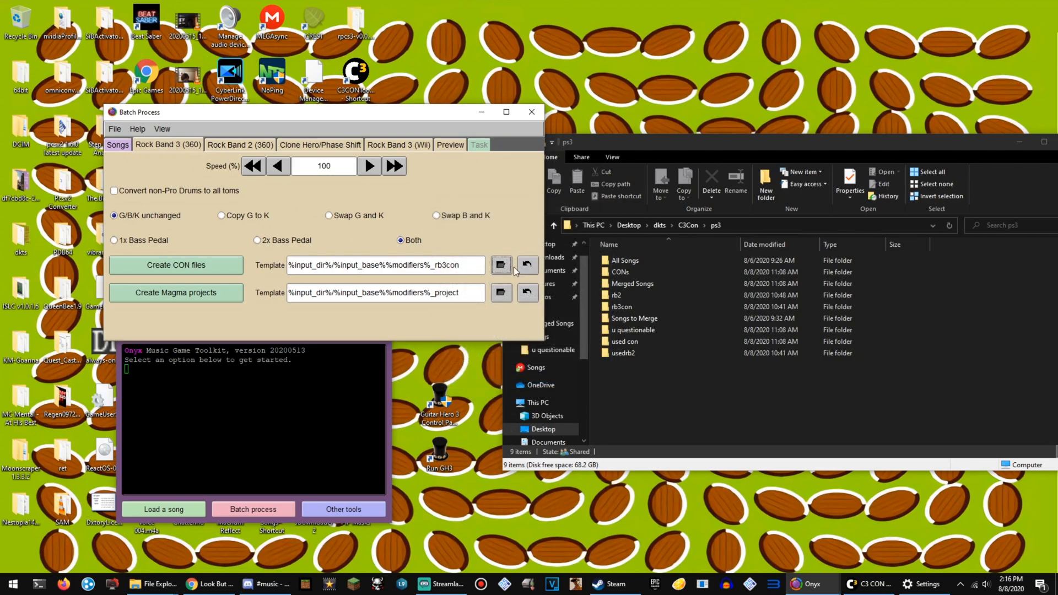
{"action": "left_click_drag", "start_coordinate": [312, 266], "coordinate": [343, 268]}
{"action": "left_click", "coordinate": [414, 267]}
Set the CON file output location to the dkts\C3Con\ps3\rb3con folder, and open that folder in the file window.
{"action": "left_click", "coordinate": [500, 265]}
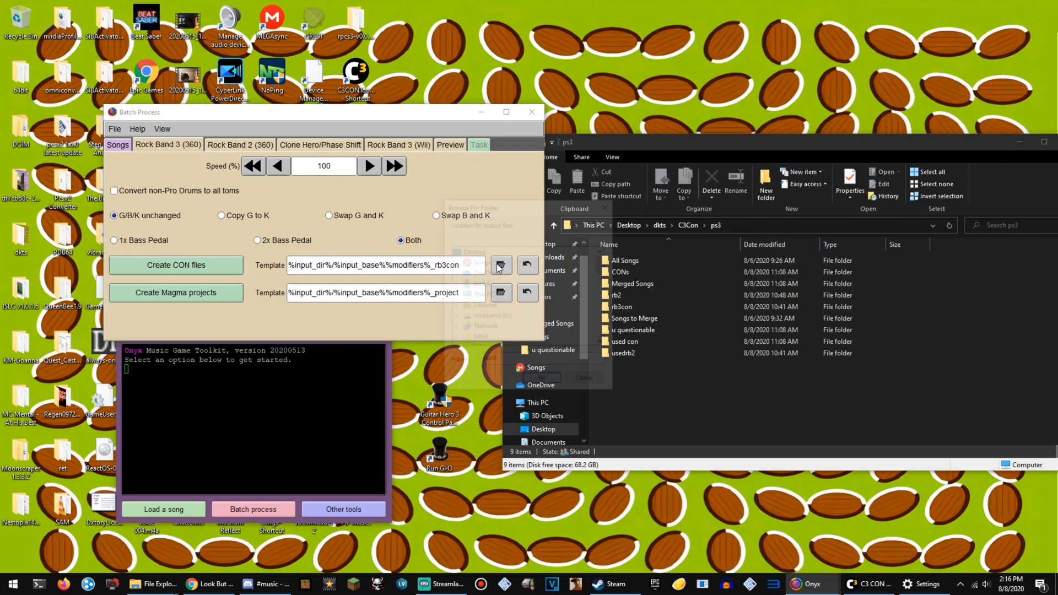
{"action": "scroll", "coordinate": [477, 331], "scroll_direction": "down", "scroll_amount": 2}
{"action": "left_click", "coordinate": [477, 307]}
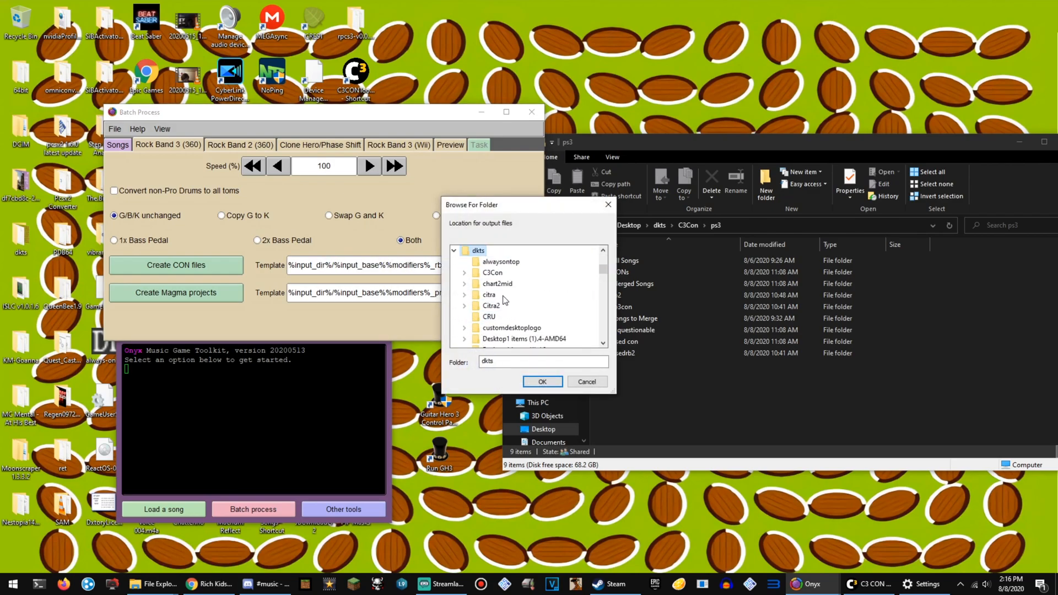
{"action": "left_click", "coordinate": [493, 272]}
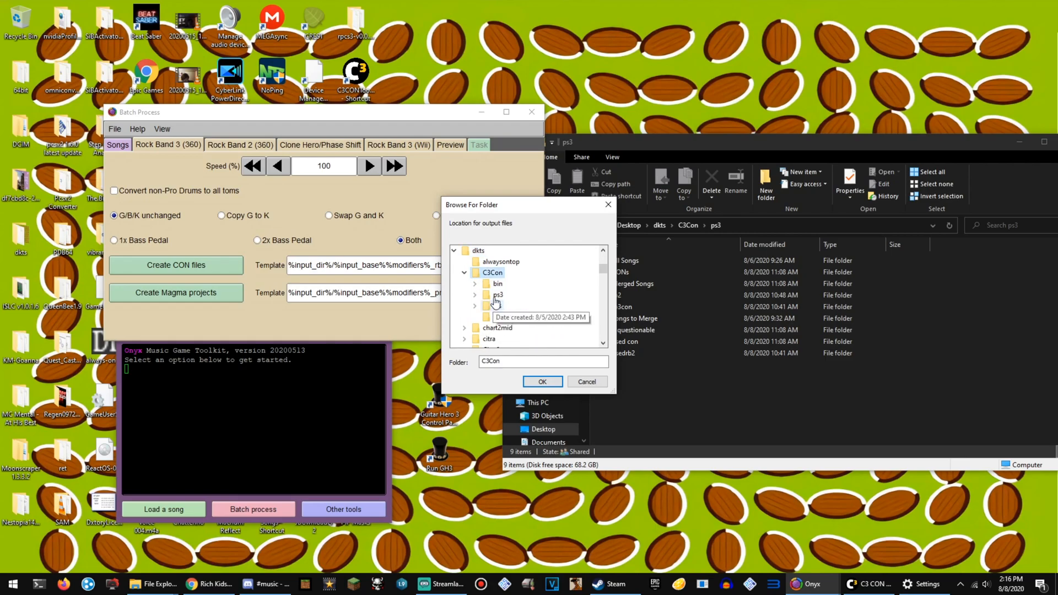
{"action": "left_click", "coordinate": [506, 316]}
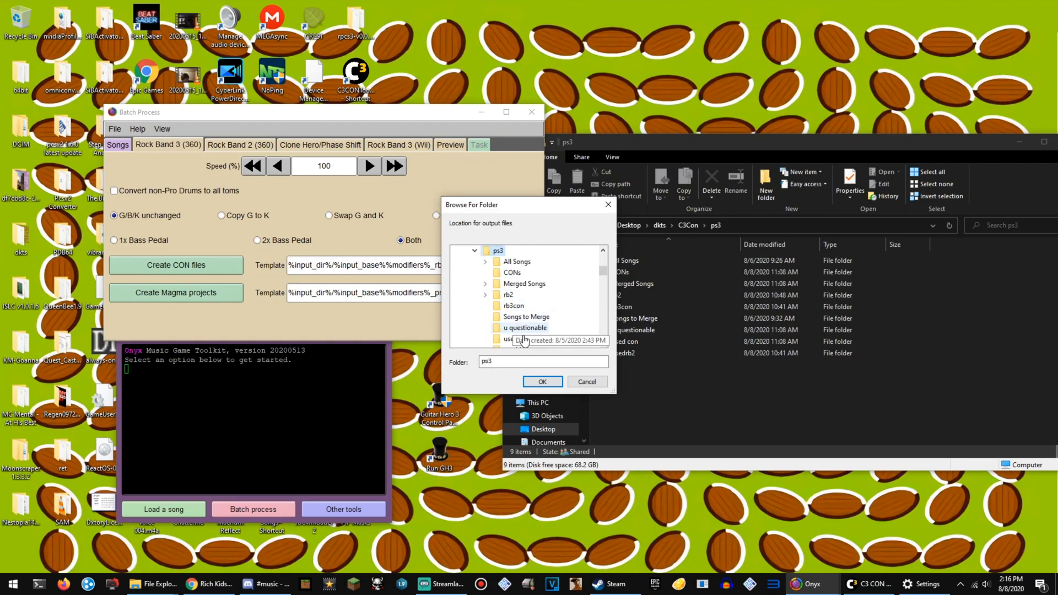
{"action": "left_click", "coordinate": [518, 307]}
{"action": "left_click", "coordinate": [688, 411]}
{"action": "left_click", "coordinate": [648, 311]}
{"action": "double_click", "coordinate": [648, 312]}
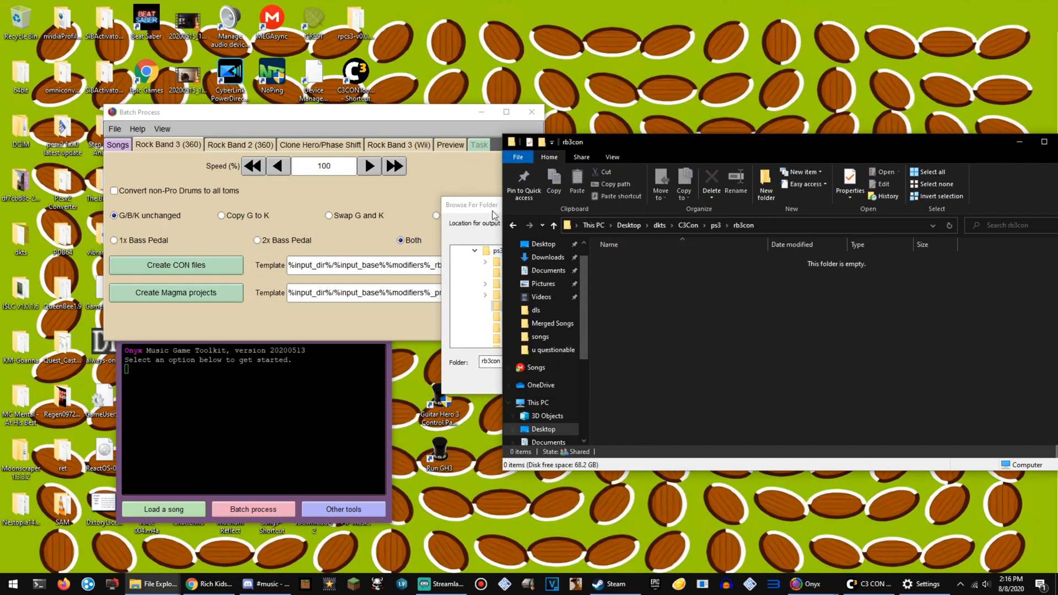
{"action": "left_click", "coordinate": [482, 206]}
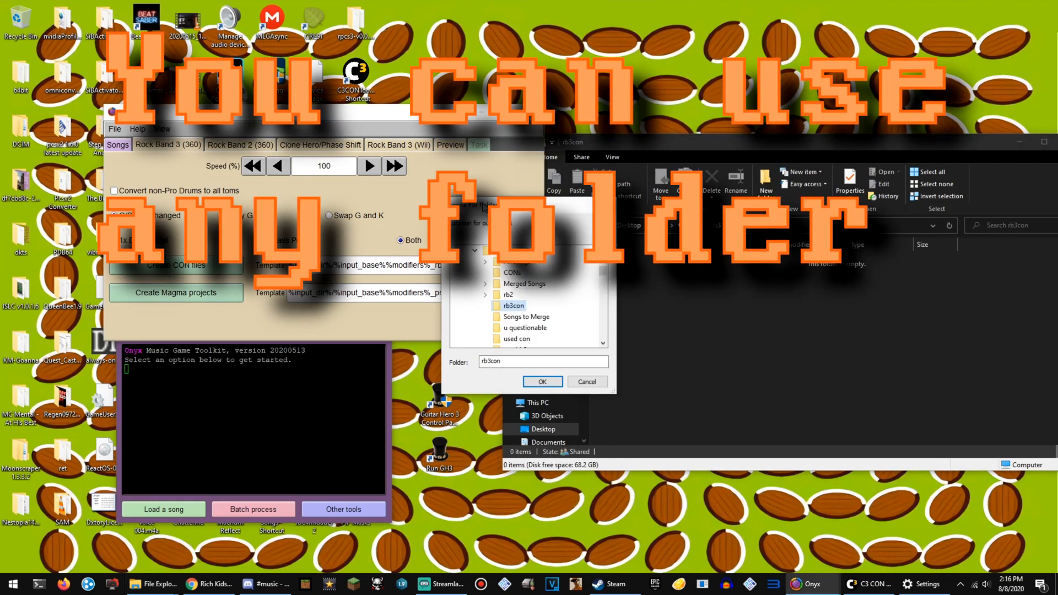
{"action": "left_click", "coordinate": [543, 381]}
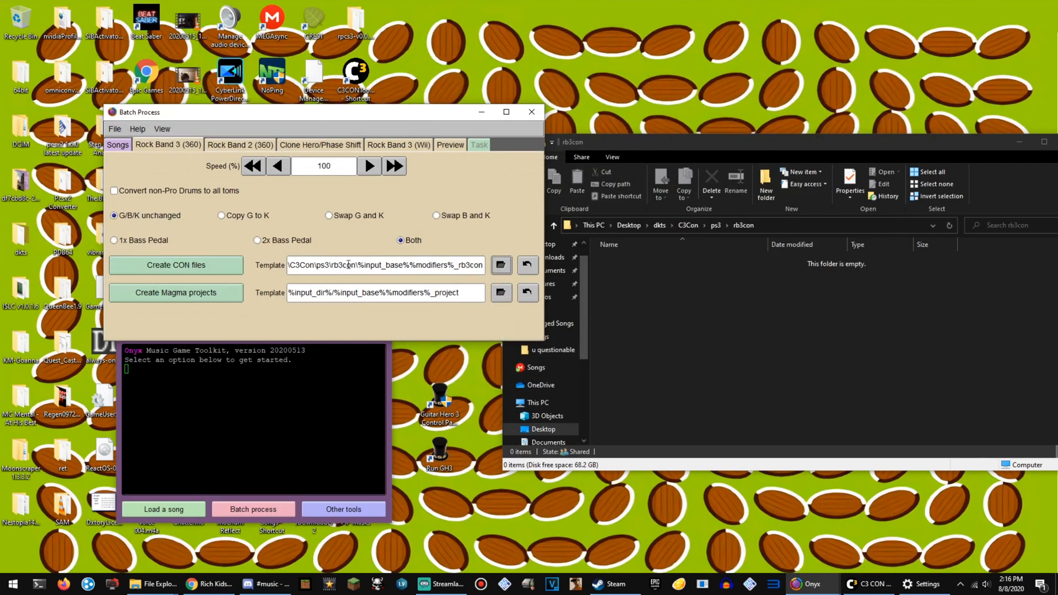
Start creating the Rock Band 3 CON files for the batch and minimise the batch process and console windows.
{"action": "left_click", "coordinate": [742, 283]}
{"action": "left_click", "coordinate": [166, 119]}
{"action": "left_click", "coordinate": [192, 263]}
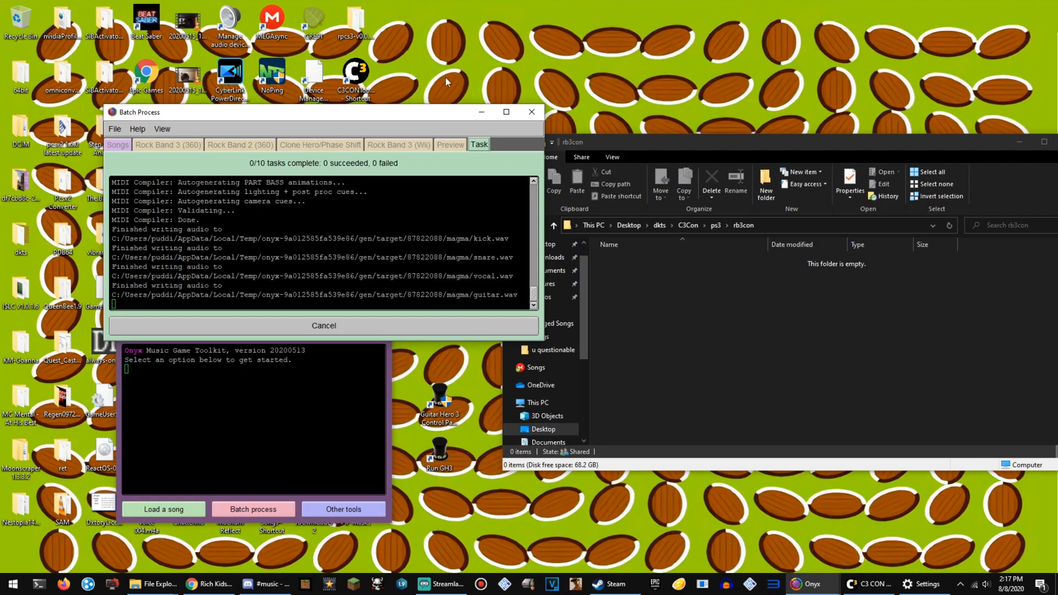
{"action": "left_click", "coordinate": [485, 117]}
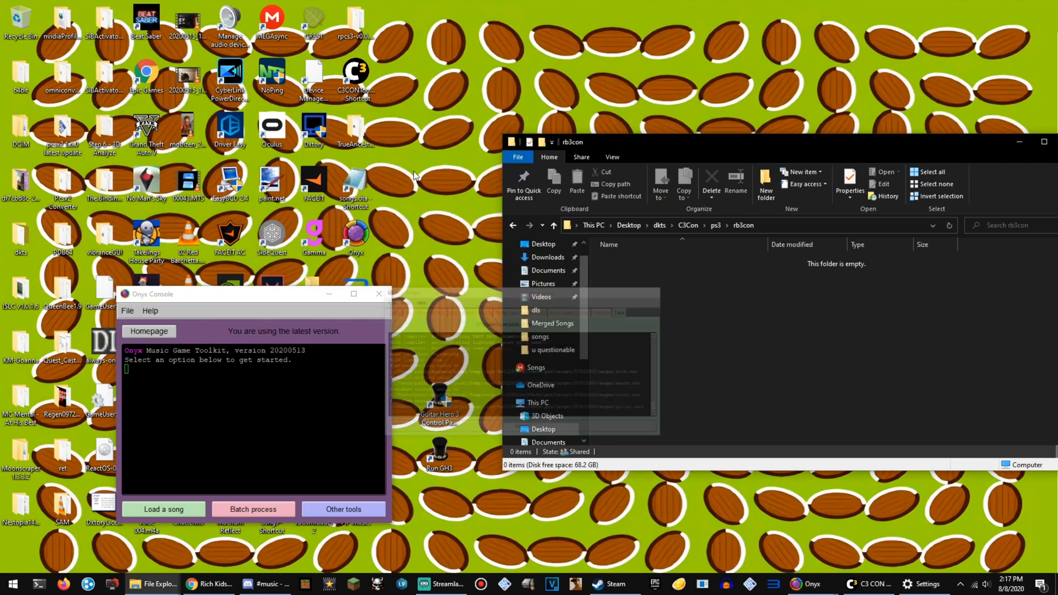
{"action": "left_click", "coordinate": [328, 295]}
Launch the RPCS3 emulator and continue past its welcome notice to the game list.
{"action": "double_click", "coordinate": [357, 291]}
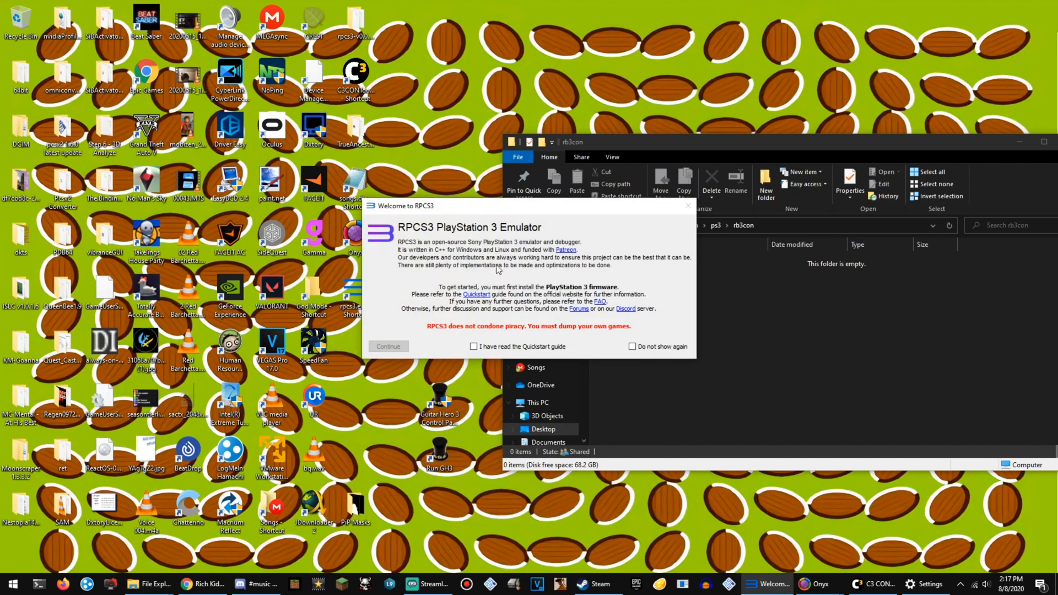
{"action": "left_click", "coordinate": [401, 347]}
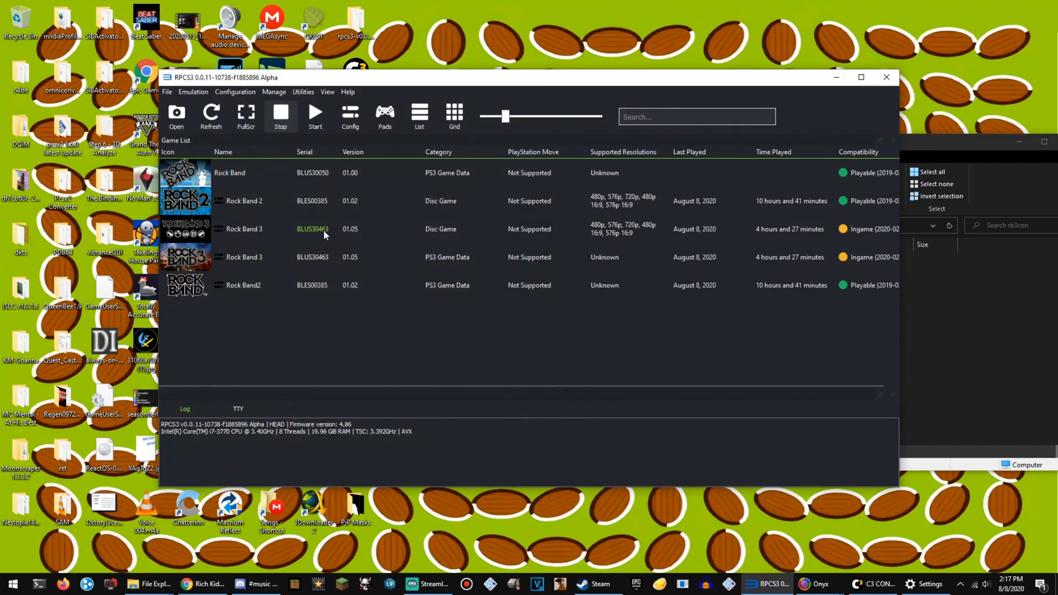
{"action": "left_click", "coordinate": [318, 205]}
{"action": "left_click", "coordinate": [614, 227]}
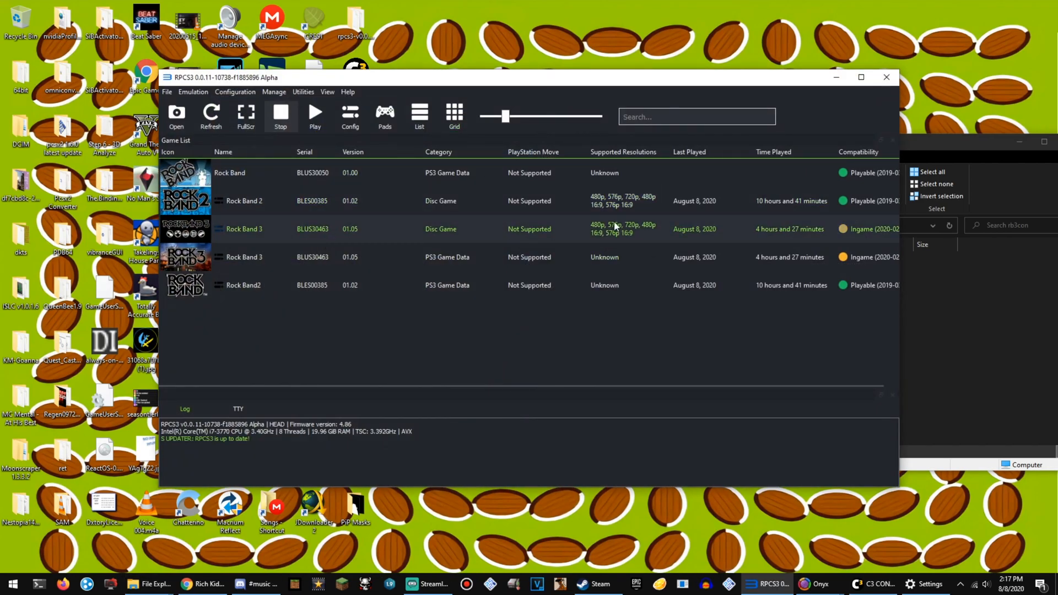
Open the custom configuration of the Rock Band 2 disc game and review its PPU and SPU decoder settings.
{"action": "left_click", "coordinate": [447, 202]}
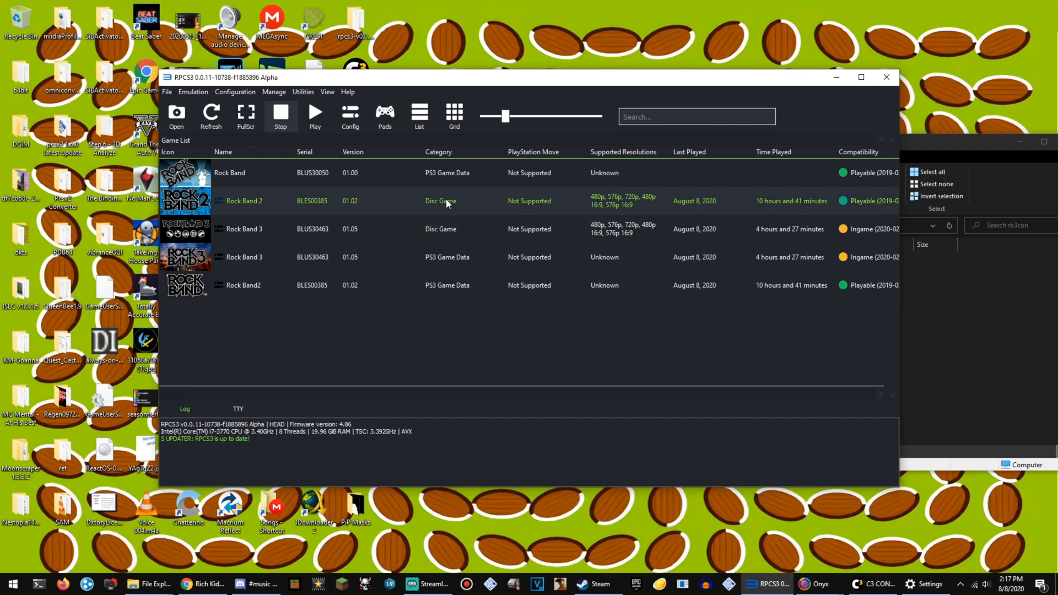
{"action": "right_click", "coordinate": [313, 202]}
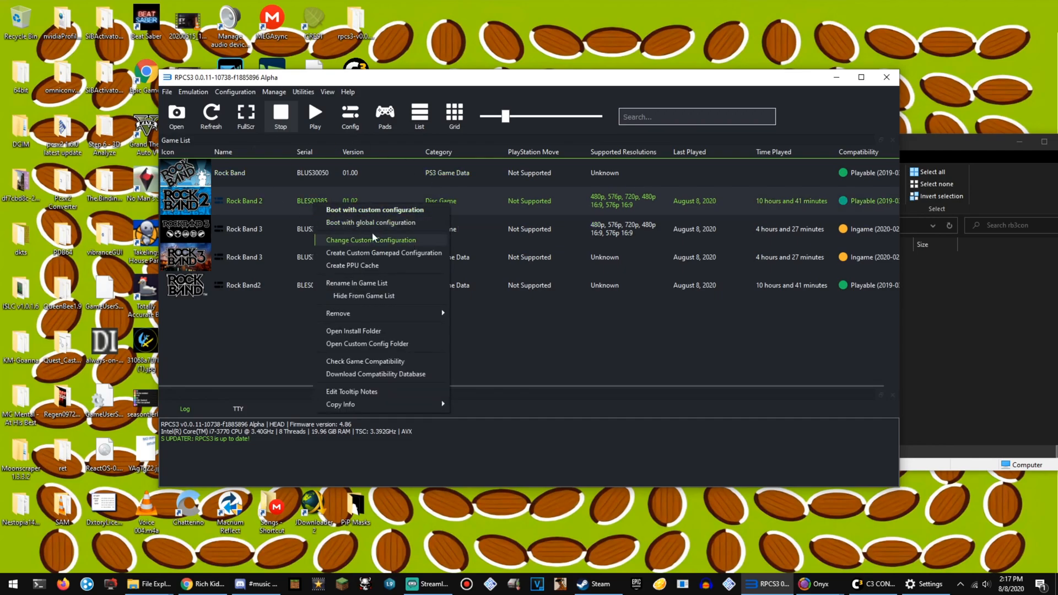
{"action": "left_click", "coordinate": [359, 241]}
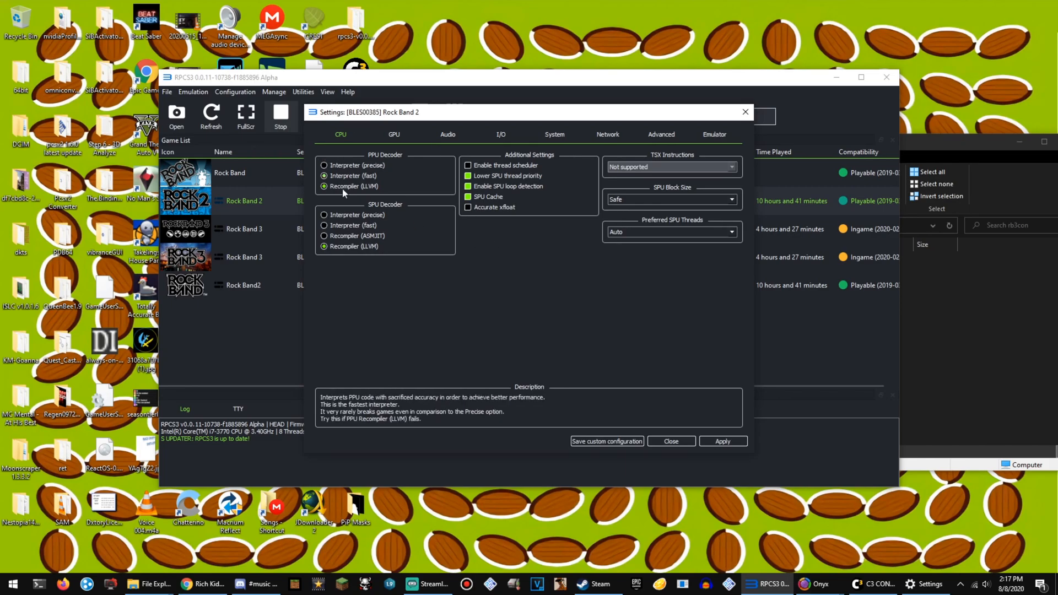
{"action": "left_click", "coordinate": [388, 226]}
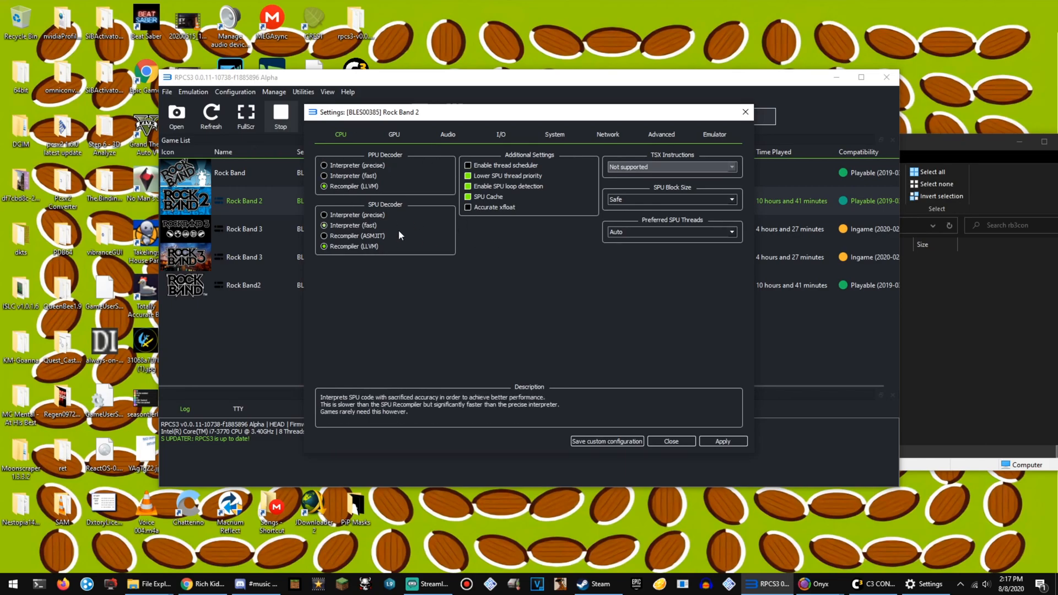